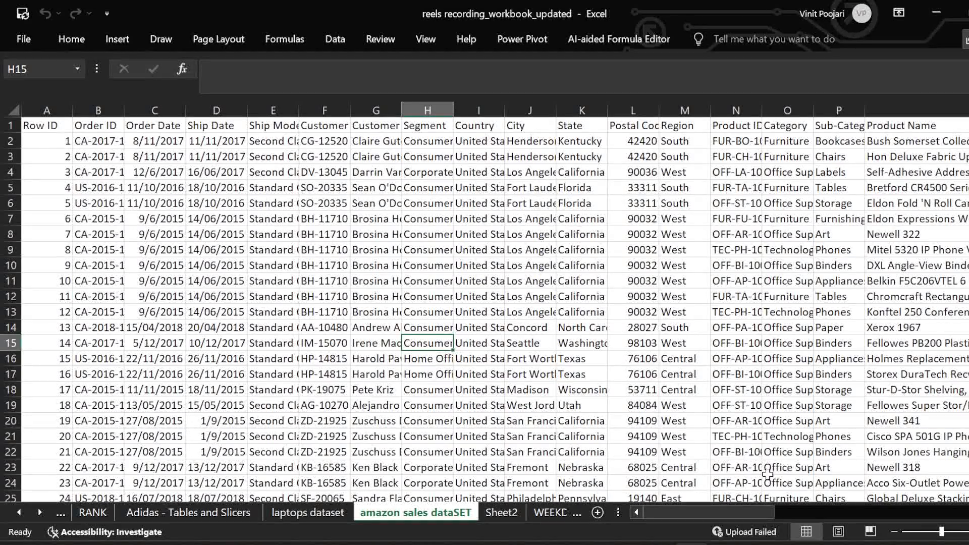
Insert a PivotTable on a new worksheet, using entire columns A through R of the amazon sales dataSET sheet as its source.
{"action": "left_click_drag", "start_coordinate": [709, 512], "coordinate": [656, 507]}
{"action": "left_click", "coordinate": [460, 140]}
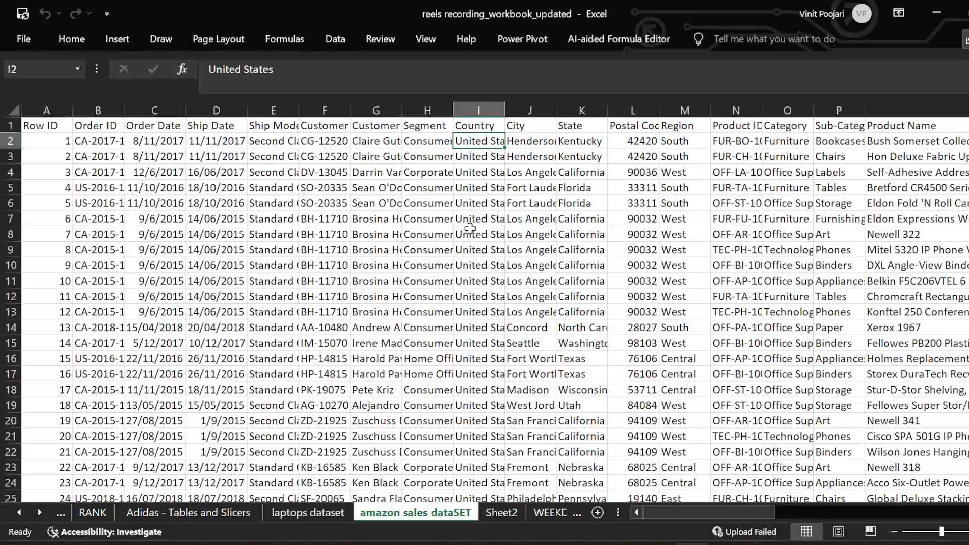
{"action": "left_click", "coordinate": [416, 202]}
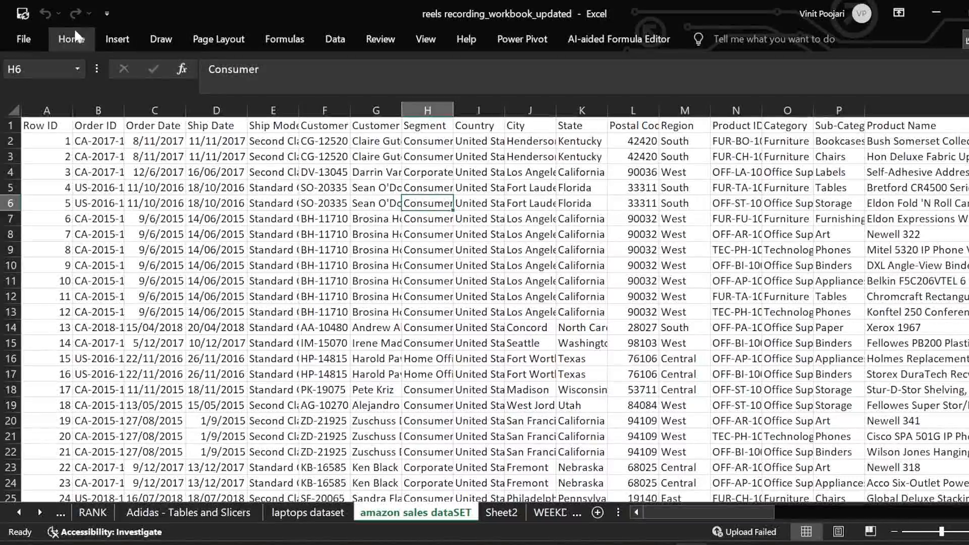
{"action": "left_click", "coordinate": [115, 38]}
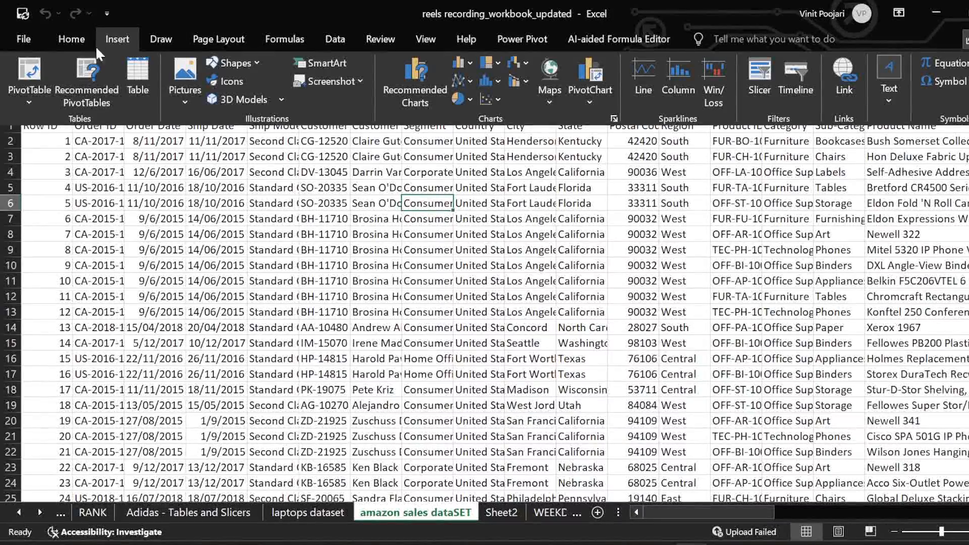
{"action": "left_click", "coordinate": [35, 94]}
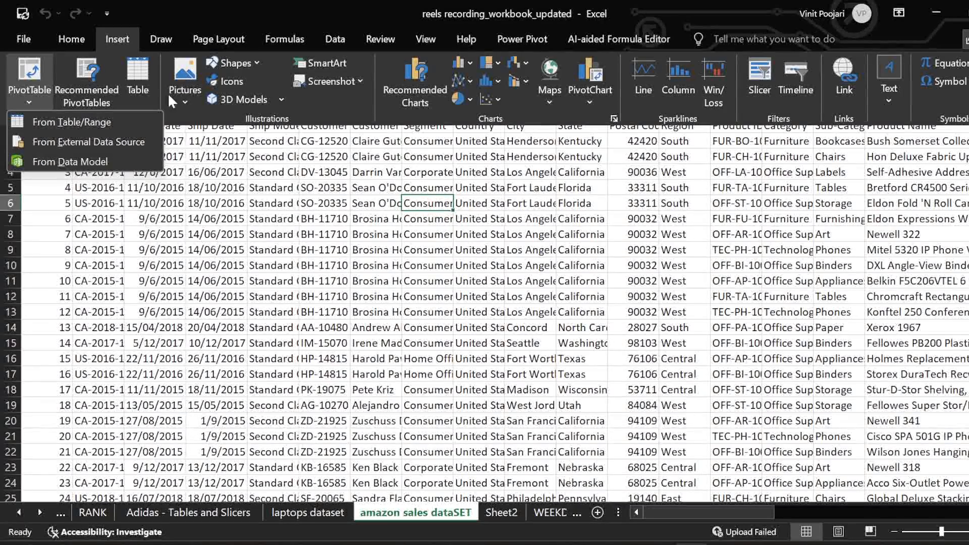
{"action": "left_click", "coordinate": [117, 120]}
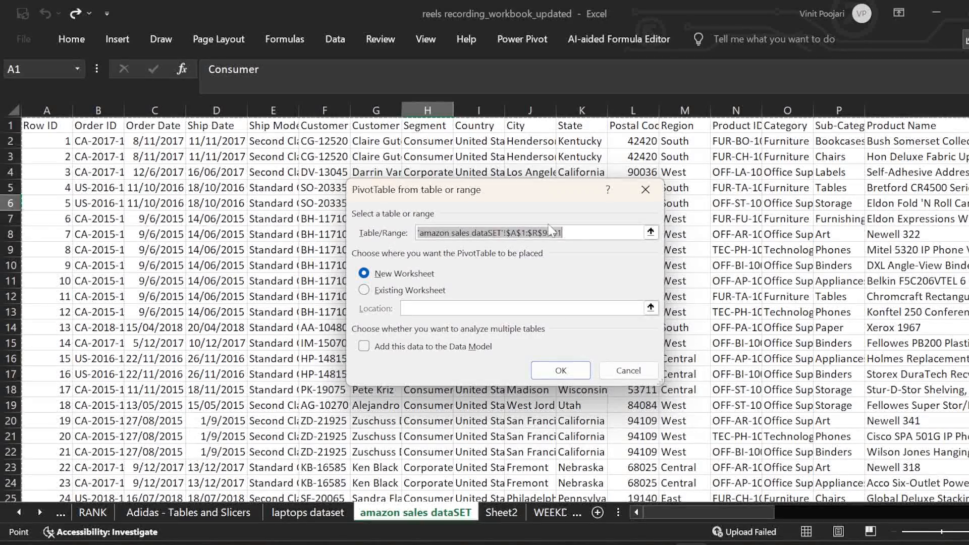
{"action": "left_click", "coordinate": [651, 231]}
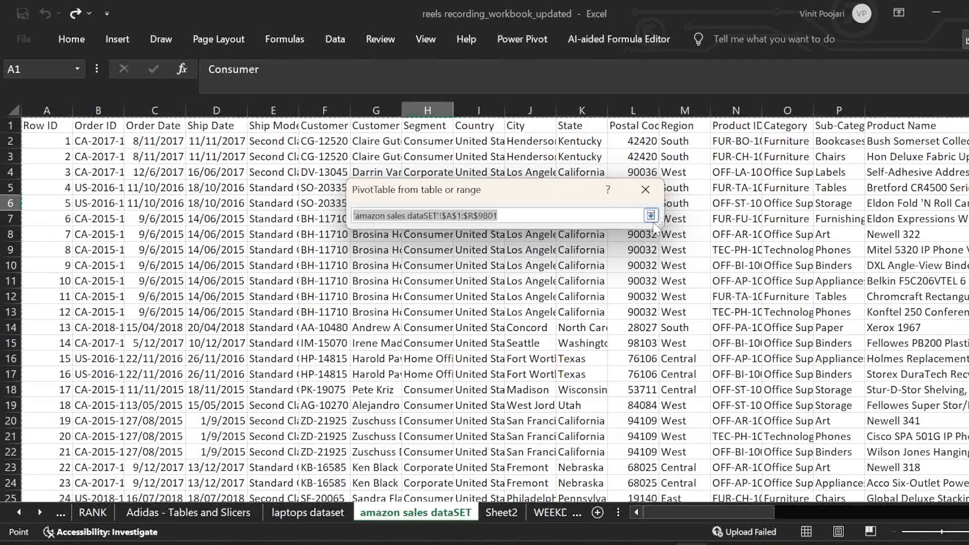
{"action": "left_click_drag", "start_coordinate": [47, 108], "coordinate": [847, 123]}
{"action": "left_click", "coordinate": [651, 216]}
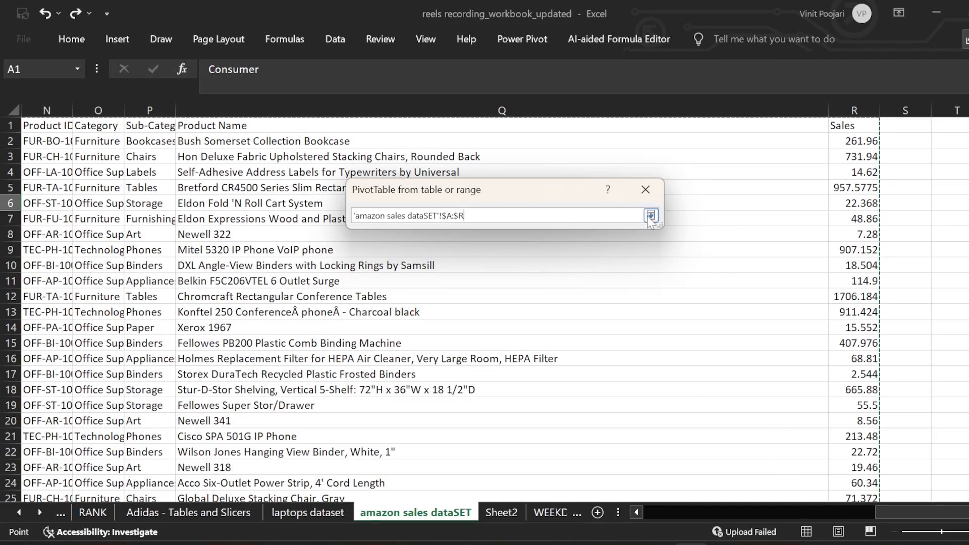
{"action": "left_click_drag", "start_coordinate": [890, 514], "coordinate": [640, 507]}
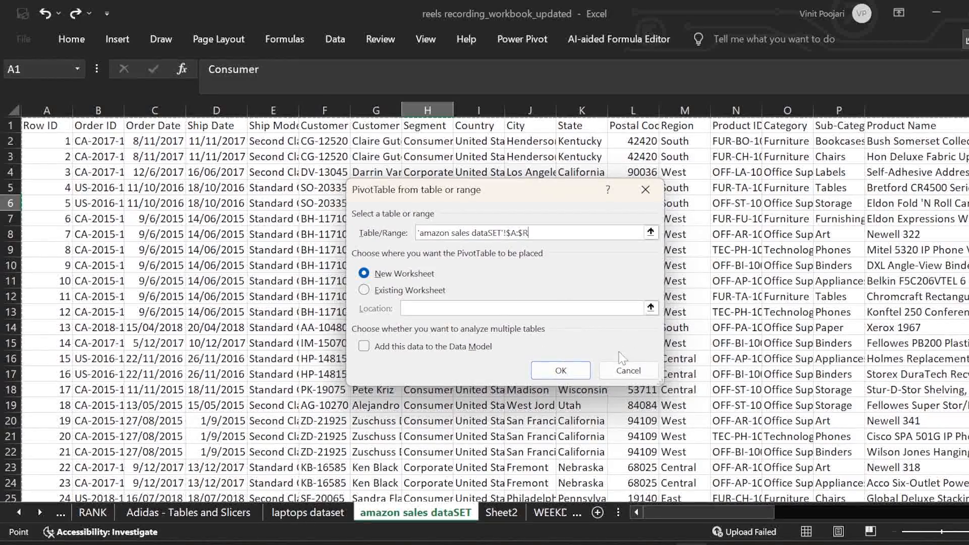
{"action": "left_click", "coordinate": [584, 372]}
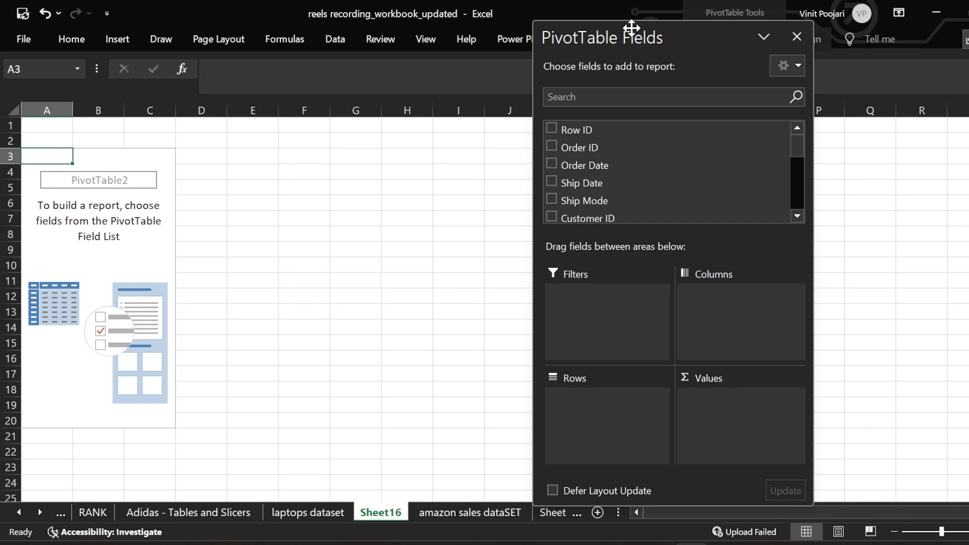
Reposition and resize the floating PivotTable Fields window beside the empty pivot table, keeping its field list and all four areas visible.
{"action": "left_click_drag", "start_coordinate": [643, 39], "coordinate": [717, 46]}
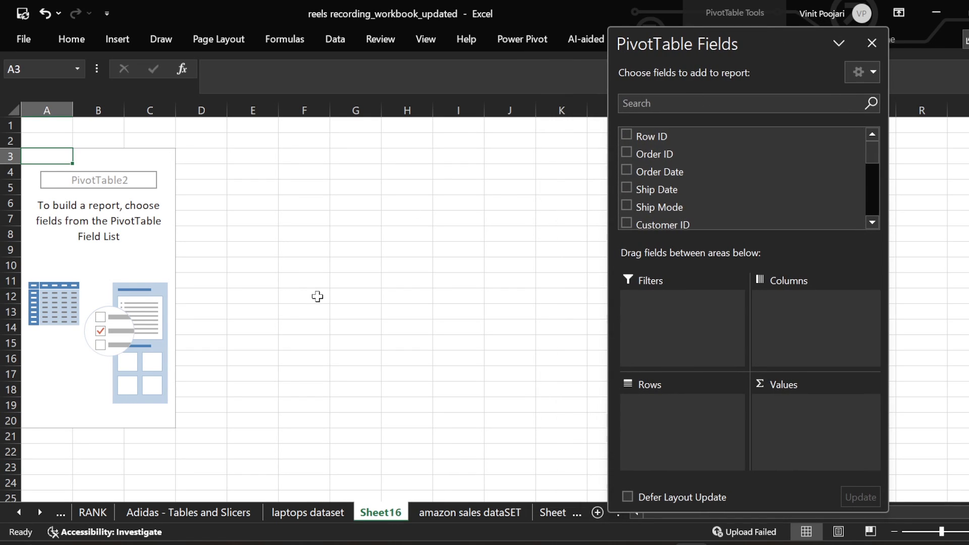
{"action": "left_click_drag", "start_coordinate": [693, 36], "coordinate": [557, 30]}
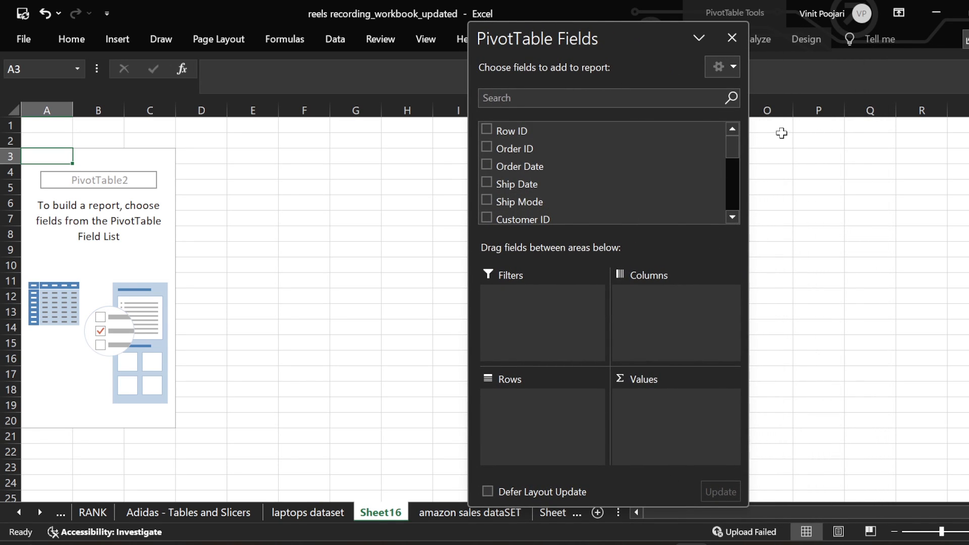
{"action": "left_click_drag", "start_coordinate": [748, 22], "coordinate": [689, 94]}
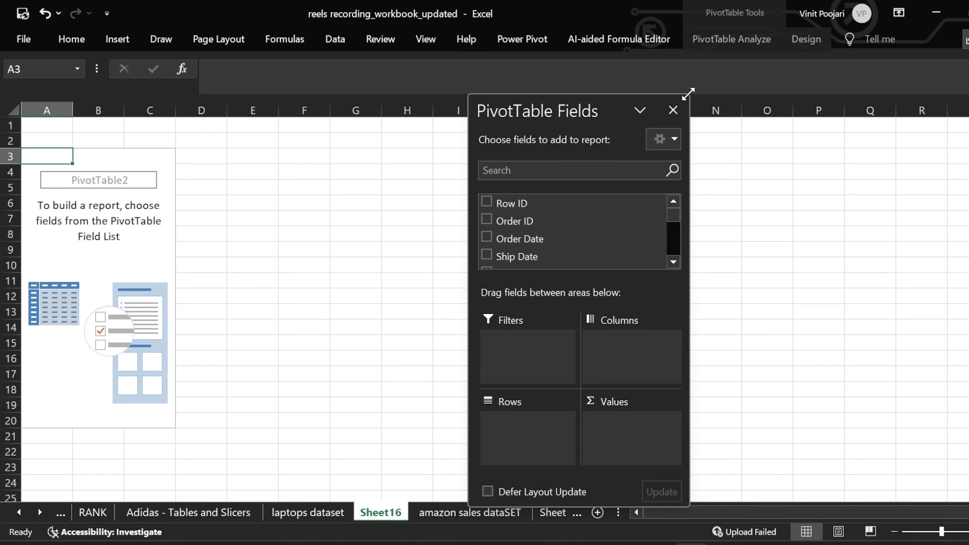
{"action": "left_click_drag", "start_coordinate": [591, 104], "coordinate": [587, 46]}
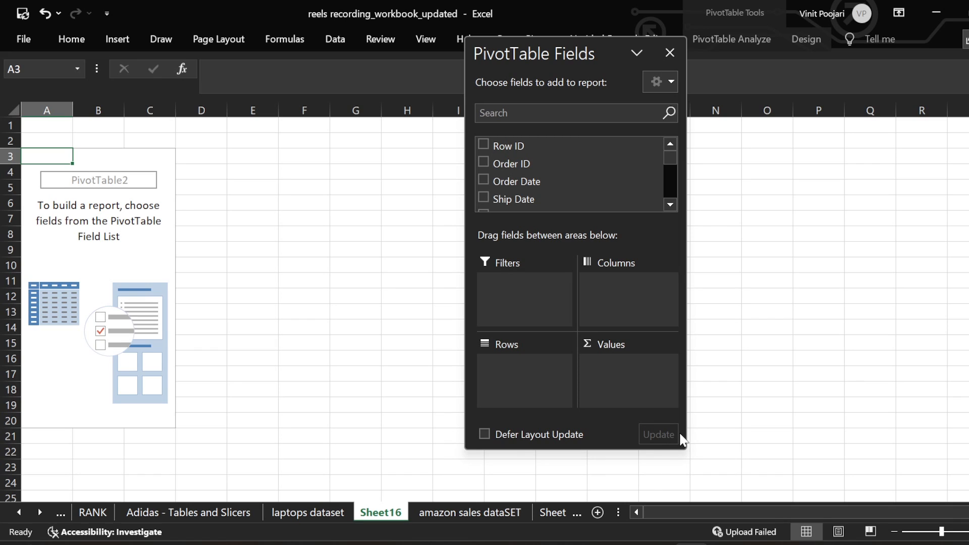
{"action": "left_click", "coordinate": [681, 452]}
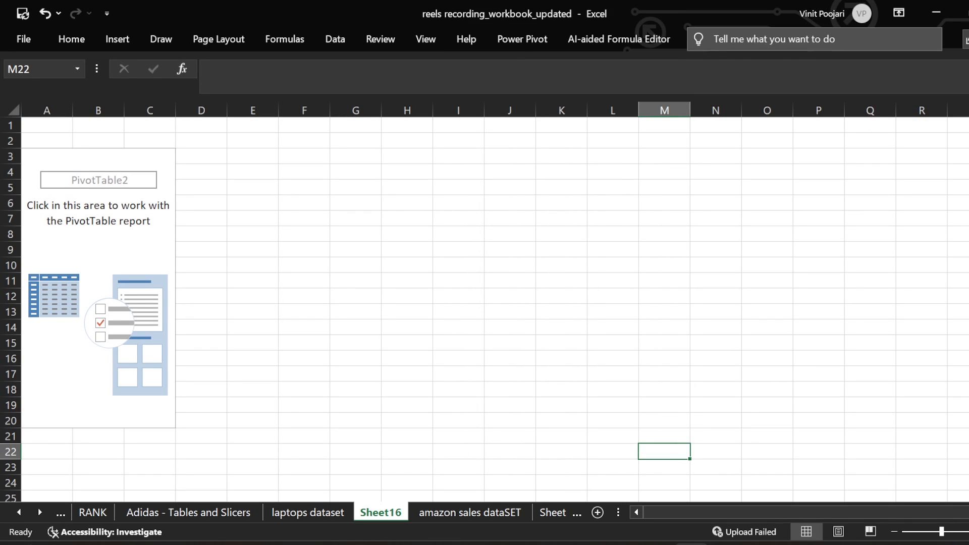
{"action": "left_click", "coordinate": [92, 249]}
{"action": "left_click_drag", "start_coordinate": [689, 450], "coordinate": [709, 507]}
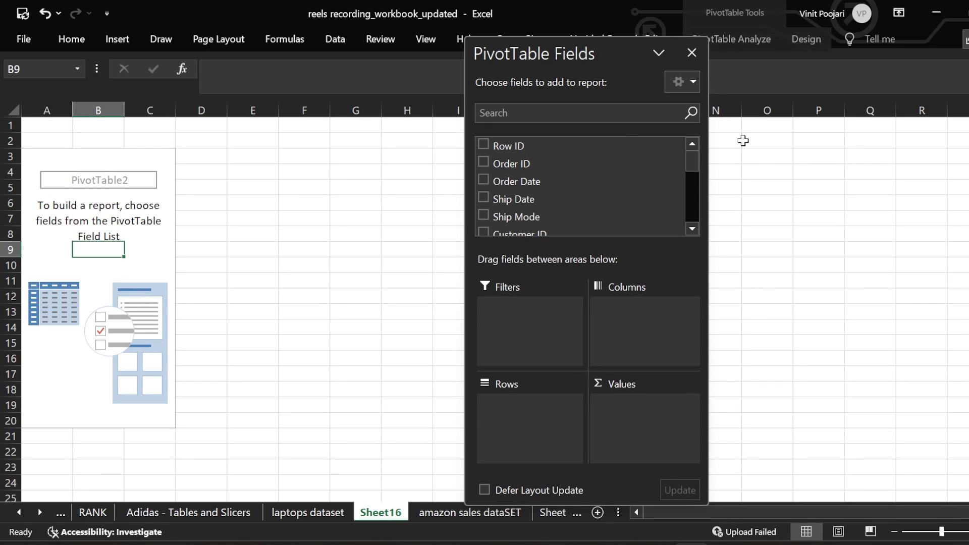
Add the Sales field to the pivot table's values, summarized as a sum.
{"action": "scroll", "coordinate": [550, 152], "scroll_direction": "down", "scroll_amount": 5}
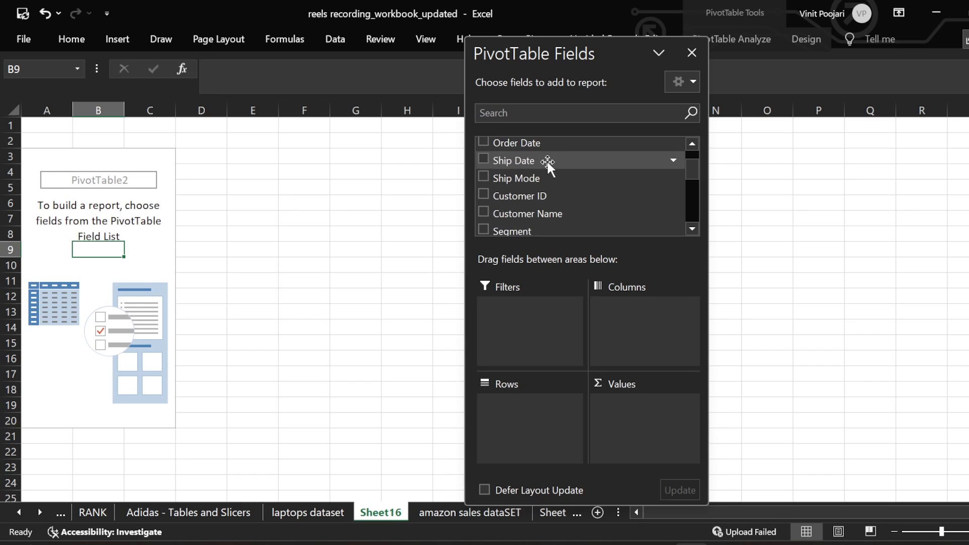
{"action": "scroll", "coordinate": [544, 184], "scroll_direction": "up", "scroll_amount": 5}
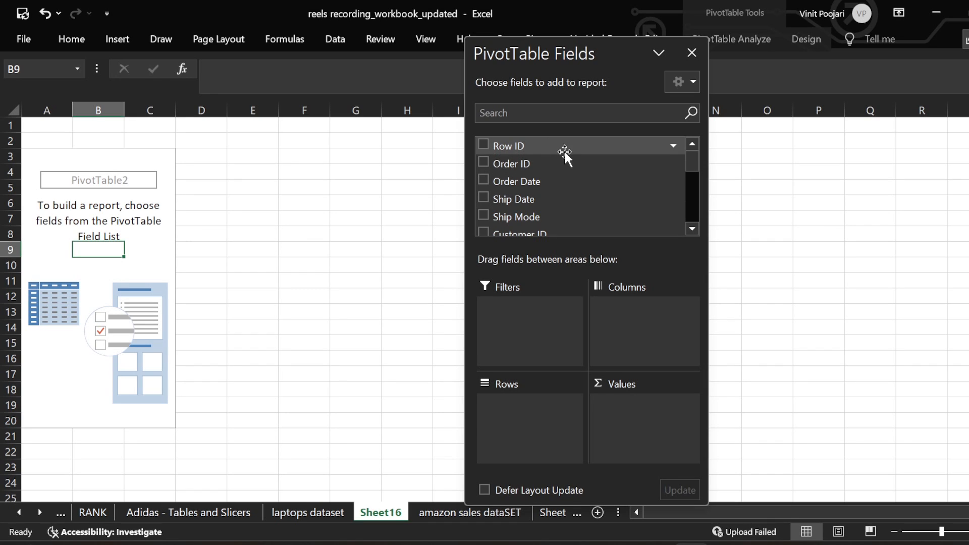
{"action": "scroll", "coordinate": [562, 145], "scroll_direction": "down", "scroll_amount": 5}
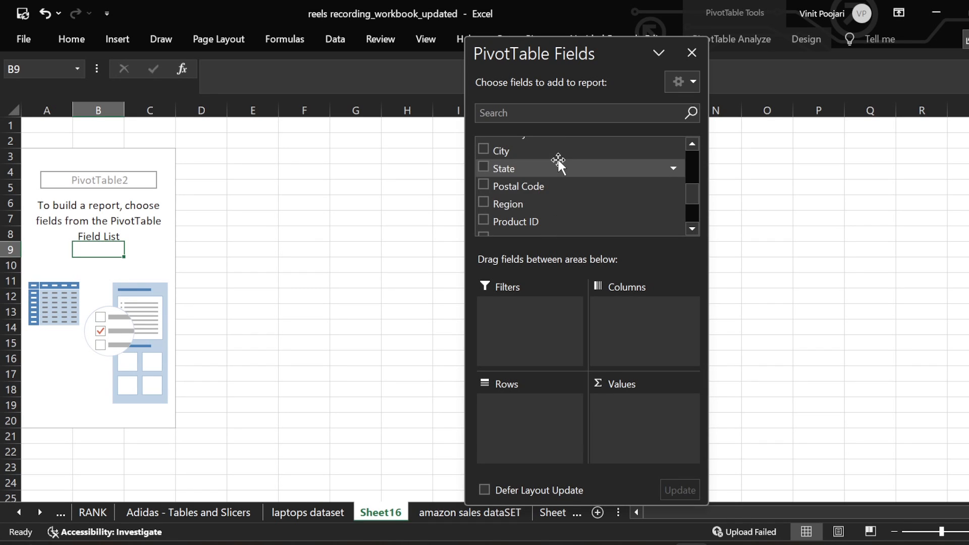
{"action": "scroll", "coordinate": [556, 159], "scroll_direction": "down", "scroll_amount": 3}
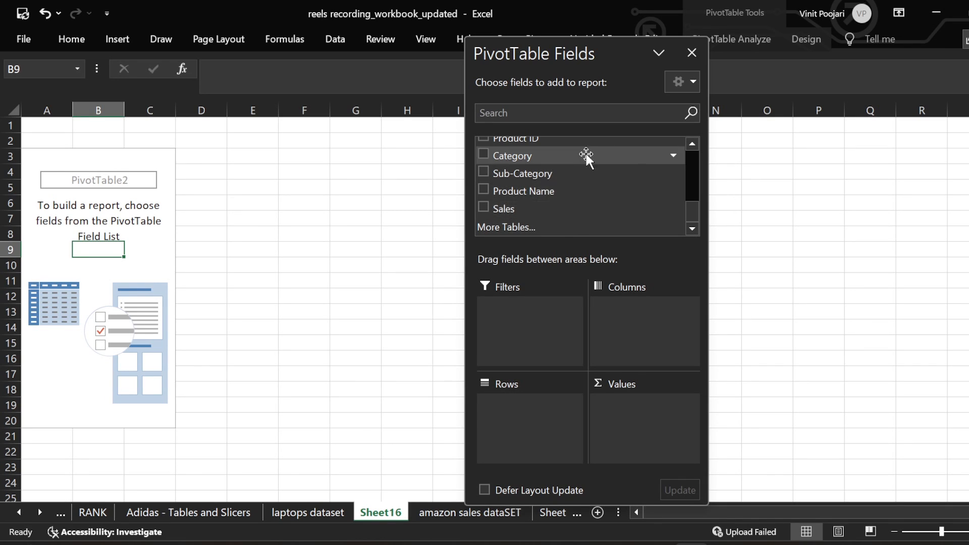
{"action": "scroll", "coordinate": [540, 152], "scroll_direction": "up", "scroll_amount": 4}
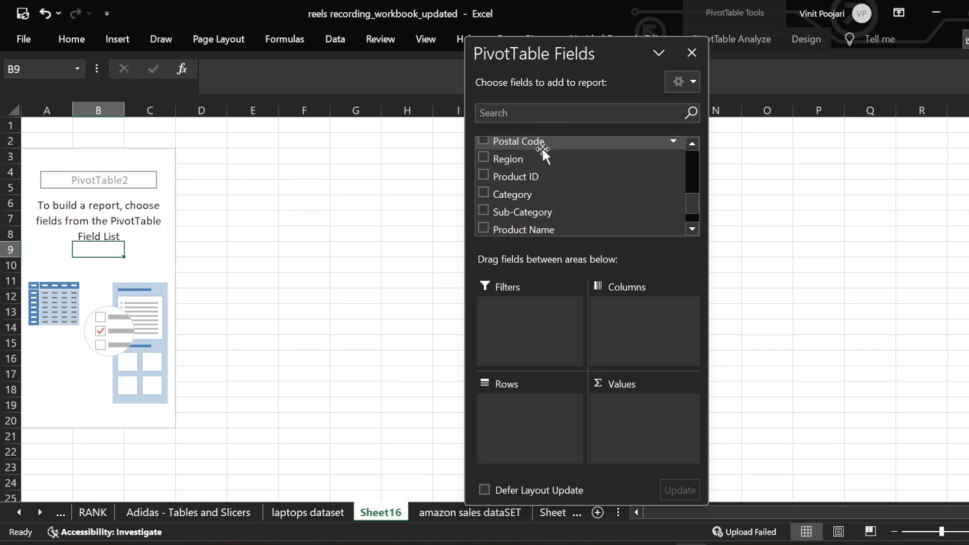
{"action": "scroll", "coordinate": [543, 156], "scroll_direction": "up", "scroll_amount": 1}
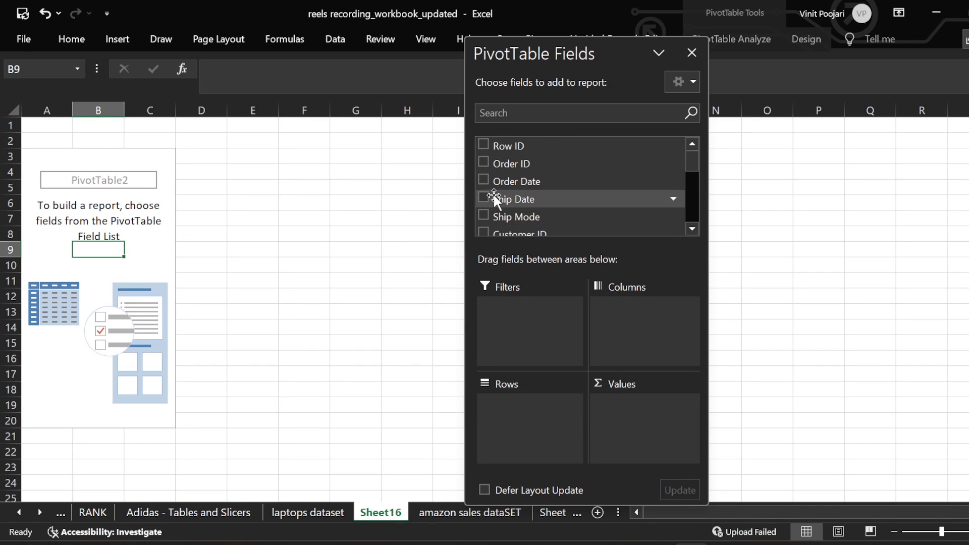
{"action": "left_click_drag", "start_coordinate": [694, 168], "coordinate": [704, 217]}
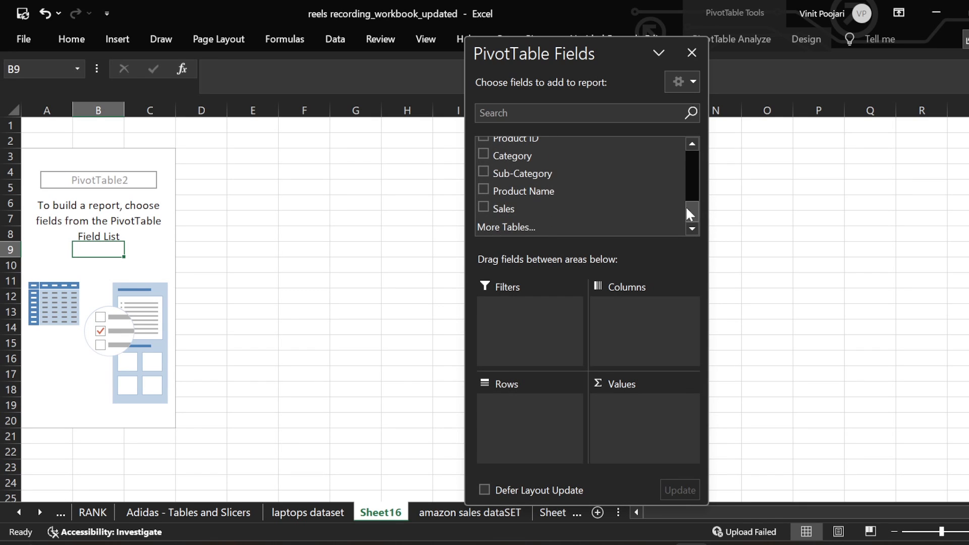
{"action": "left_click", "coordinate": [482, 207]}
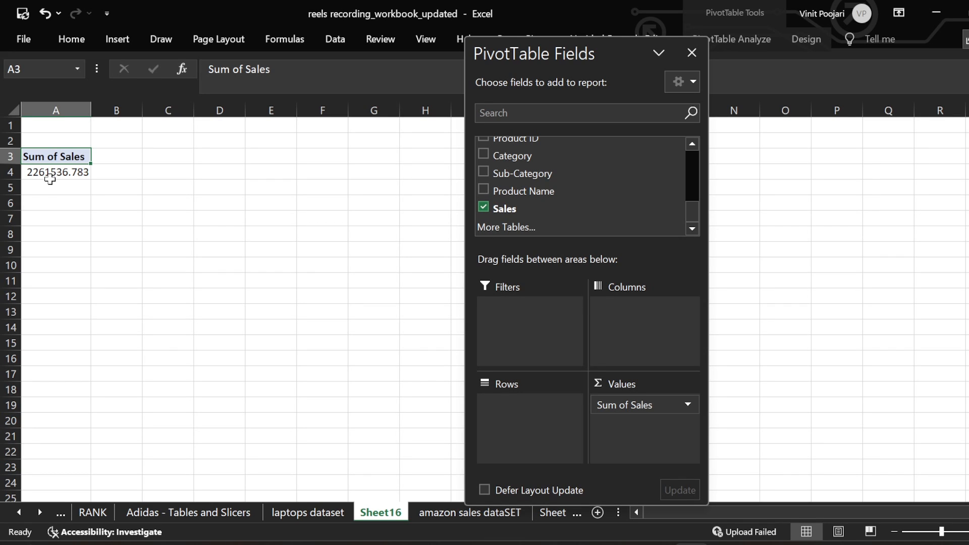
{"action": "mouse_move", "coordinate": [44, 172]}
Examine the summary calculation types and the Show Values As options for Sum of Sales, keeping Sum as the calculation.
{"action": "left_click", "coordinate": [688, 400]}
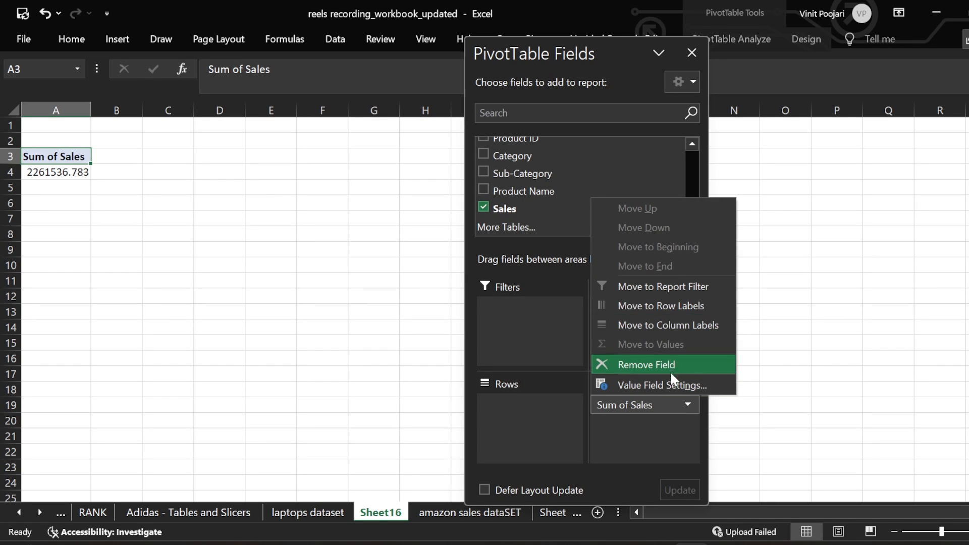
{"action": "left_click", "coordinate": [672, 384]}
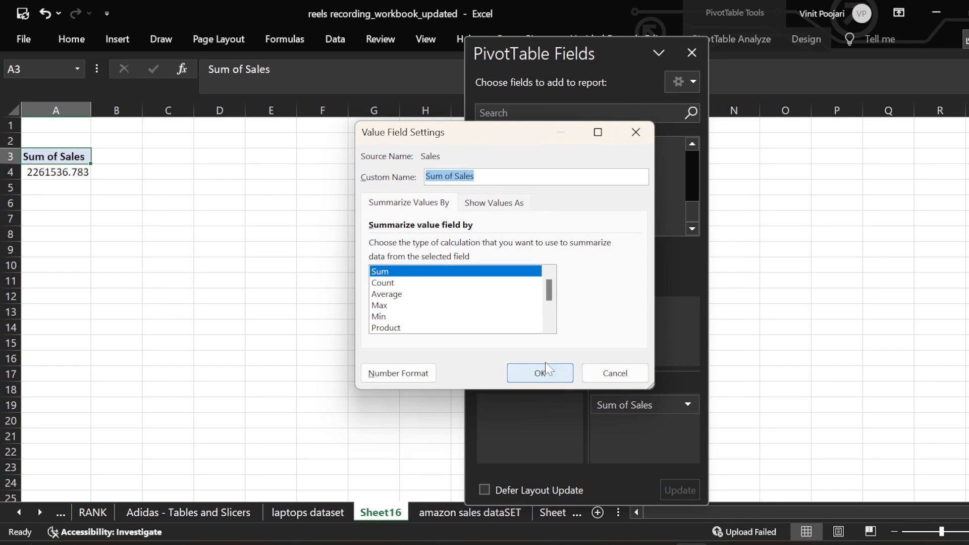
{"action": "scroll", "coordinate": [429, 310], "scroll_direction": "down", "scroll_amount": 1}
{"action": "scroll", "coordinate": [429, 309], "scroll_direction": "down", "scroll_amount": 1}
{"action": "scroll", "coordinate": [426, 311], "scroll_direction": "up", "scroll_amount": 2}
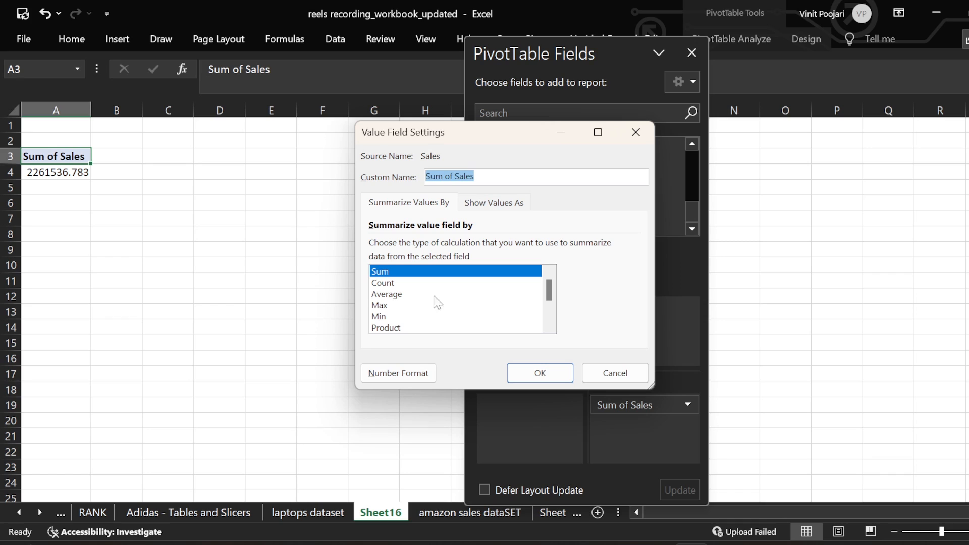
{"action": "left_click", "coordinate": [524, 207]}
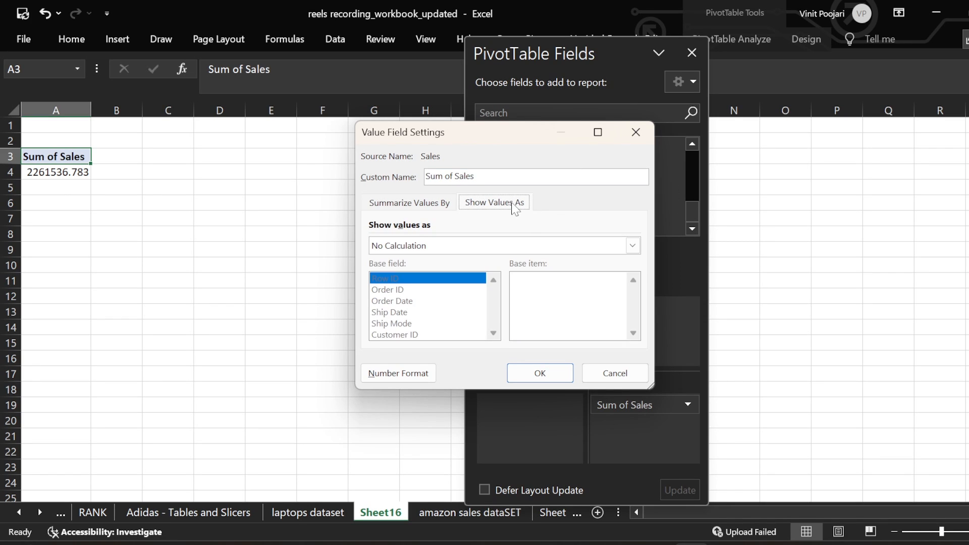
{"action": "left_click", "coordinate": [428, 202]}
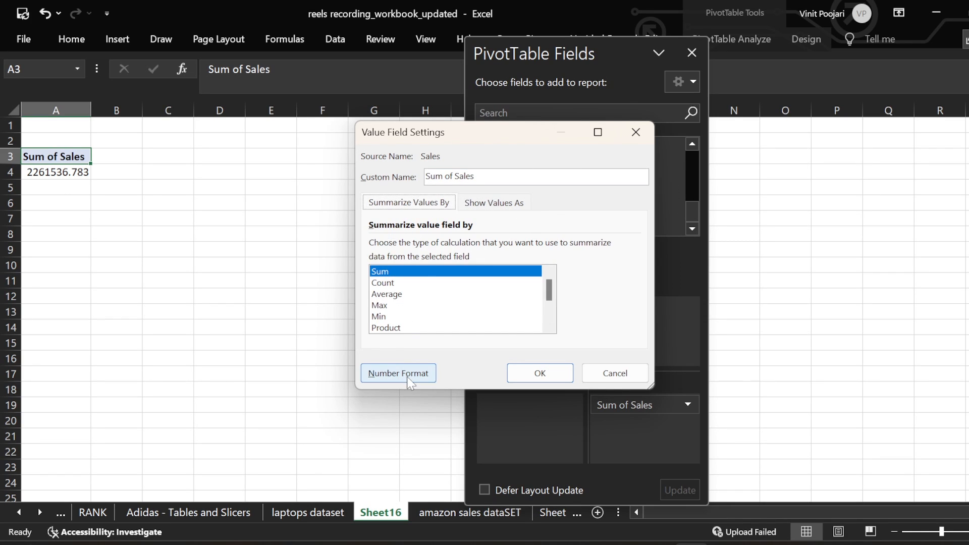
{"action": "left_click", "coordinate": [558, 376]}
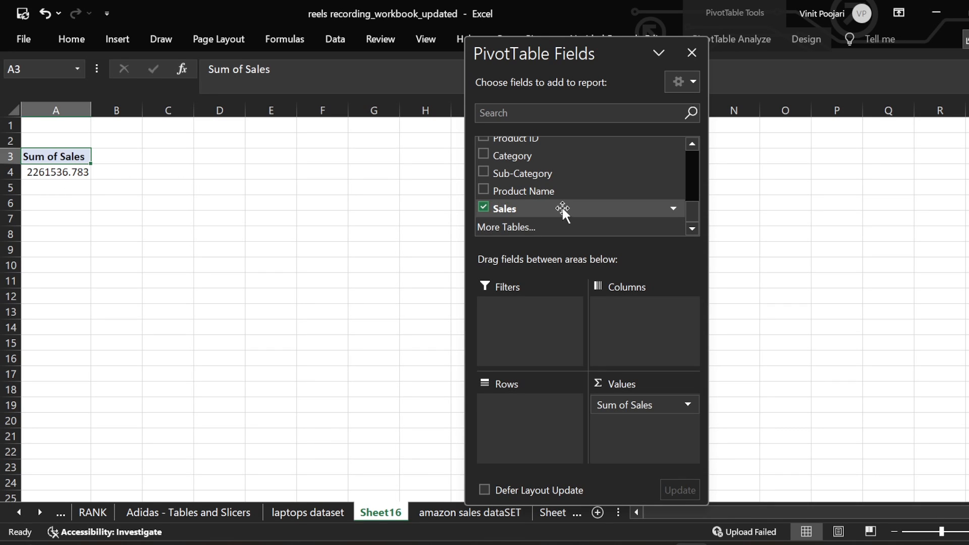
Add the Segment field to the pivot table's rows to break down sales by segment.
{"action": "scroll", "coordinate": [565, 216], "scroll_direction": "up", "scroll_amount": 5}
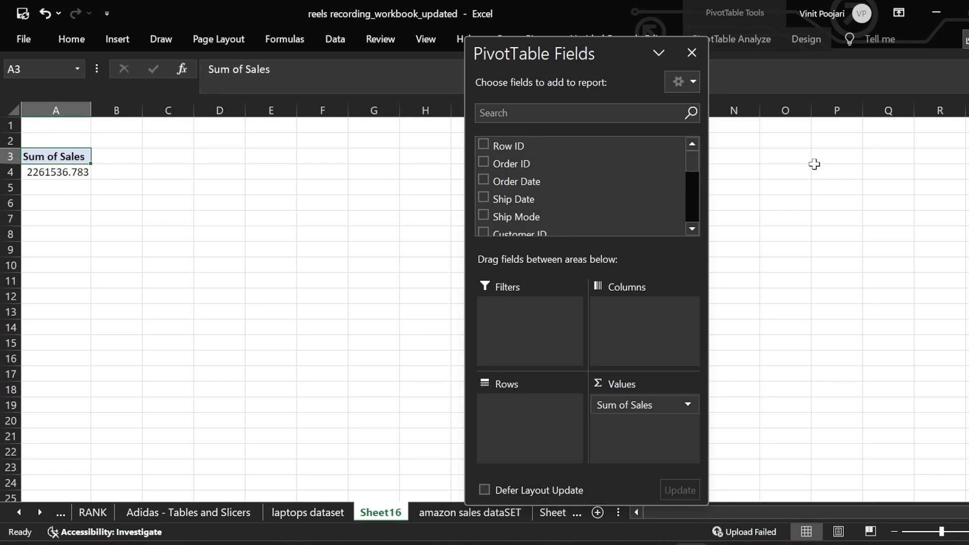
{"action": "scroll", "coordinate": [569, 198], "scroll_direction": "down", "scroll_amount": 3}
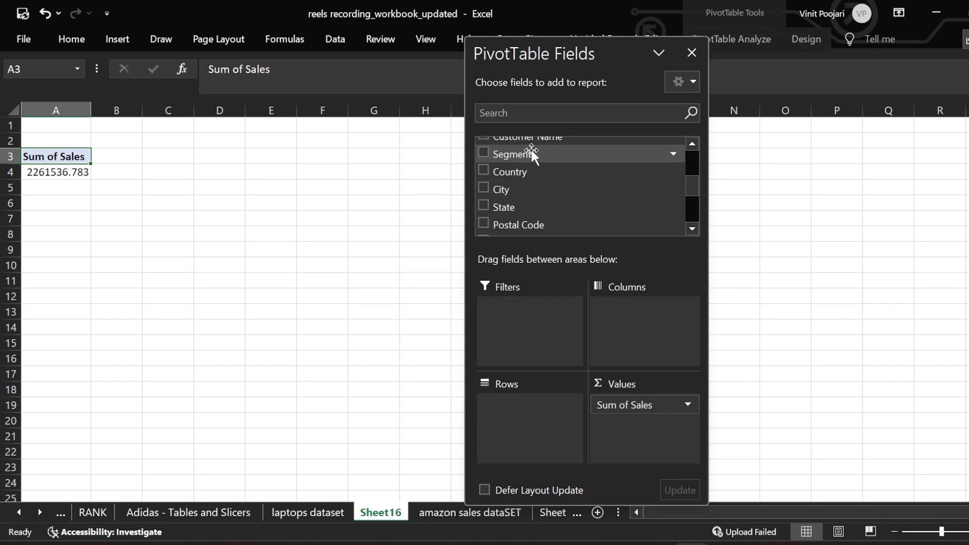
{"action": "left_click", "coordinate": [484, 152]}
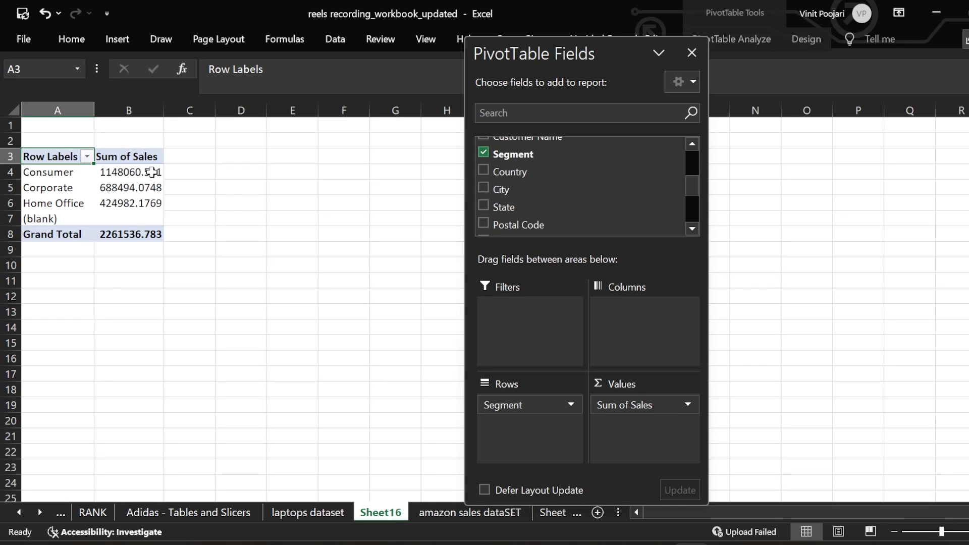
{"action": "mouse_move", "coordinate": [153, 172]}
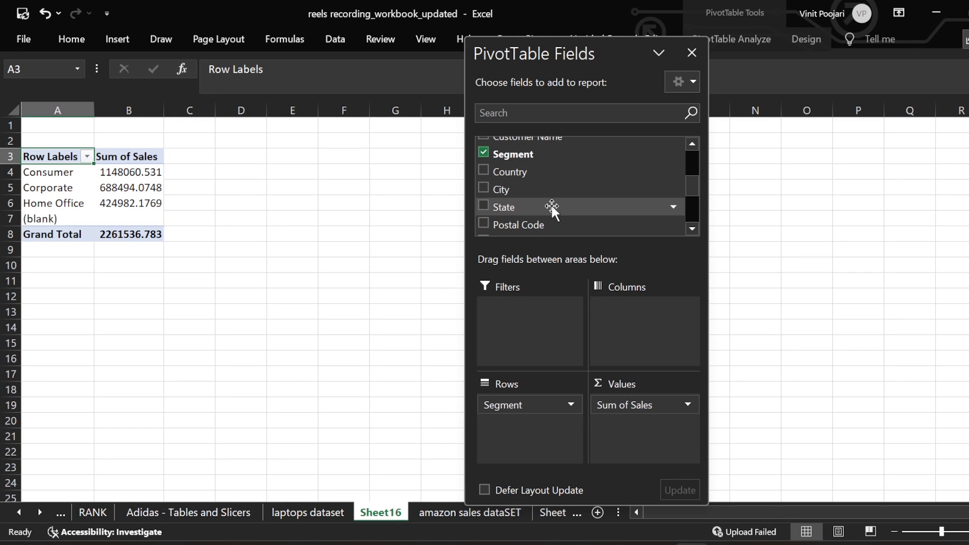
Add the Category field to the pivot table's rows below Segment.
{"action": "scroll", "coordinate": [552, 205], "scroll_direction": "down", "scroll_amount": 1}
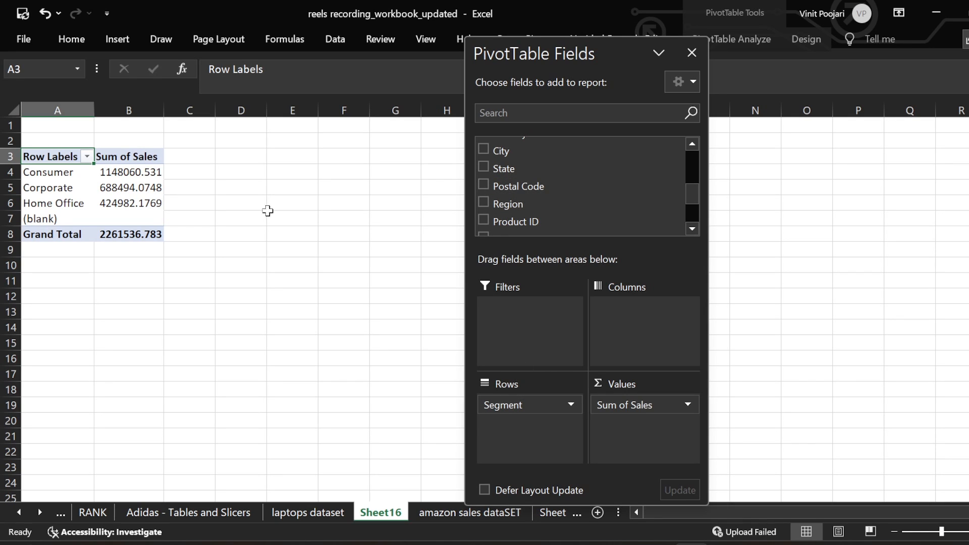
{"action": "scroll", "coordinate": [599, 200], "scroll_direction": "down", "scroll_amount": 1}
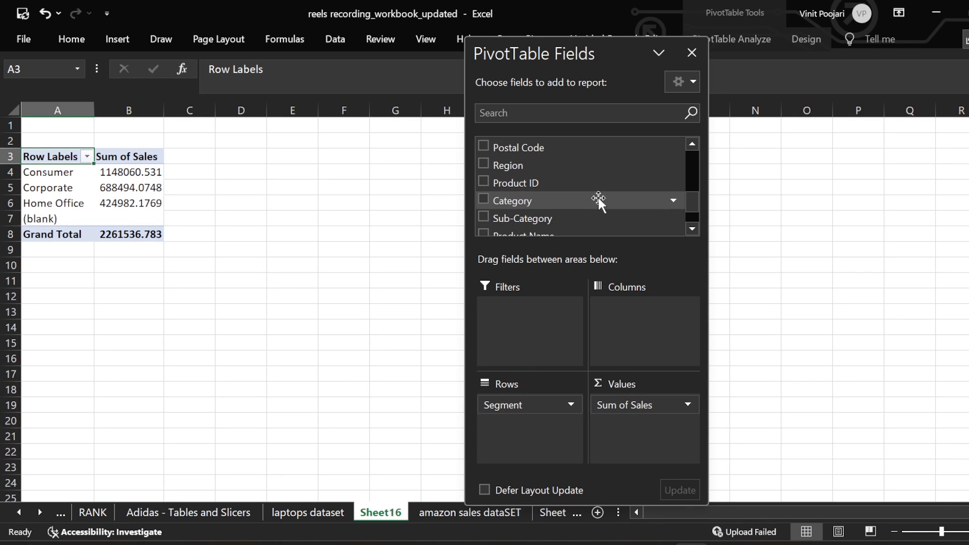
{"action": "left_click_drag", "start_coordinate": [577, 207], "coordinate": [527, 427]}
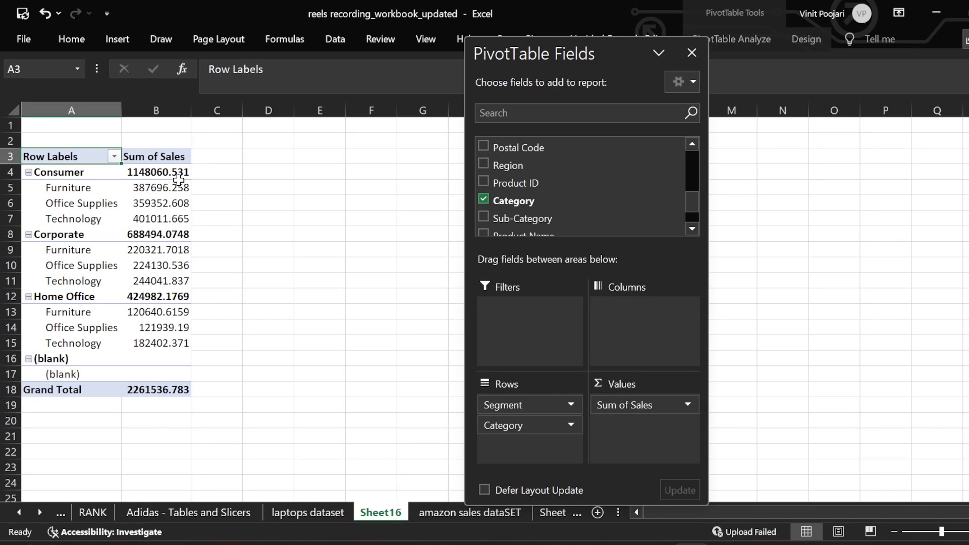
{"action": "mouse_move", "coordinate": [154, 181]}
{"action": "mouse_move", "coordinate": [179, 205]}
Add the Product Name field to the rows below Category and reposition the PivotTable Fields window beside the widened table.
{"action": "scroll", "coordinate": [605, 207], "scroll_direction": "down", "scroll_amount": 3}
{"action": "scroll", "coordinate": [596, 212], "scroll_direction": "up", "scroll_amount": 3}
{"action": "scroll", "coordinate": [560, 215], "scroll_direction": "down", "scroll_amount": 3}
{"action": "left_click_drag", "start_coordinate": [542, 198], "coordinate": [530, 445]}
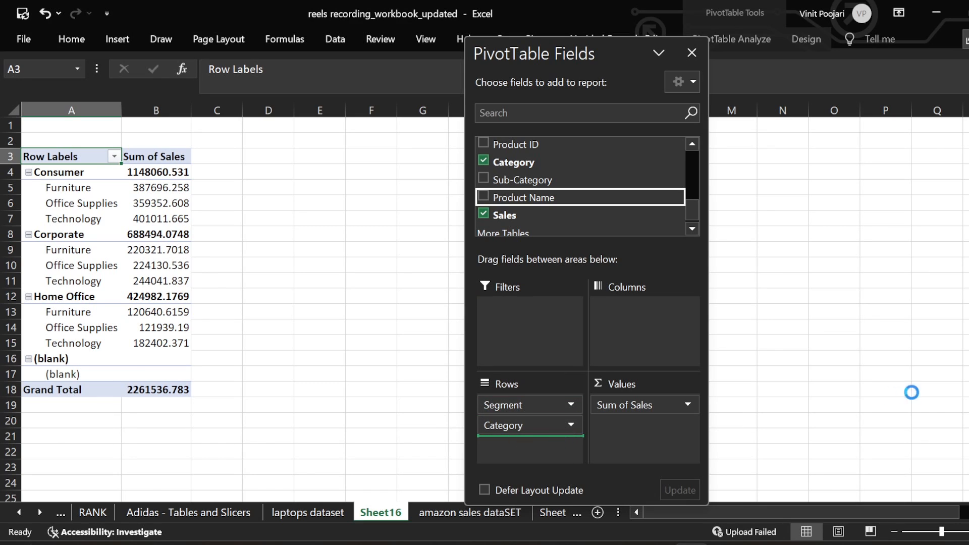
{"action": "left_click_drag", "start_coordinate": [577, 60], "coordinate": [826, 61]}
{"action": "left_click_drag", "start_coordinate": [708, 111], "coordinate": [344, 111]}
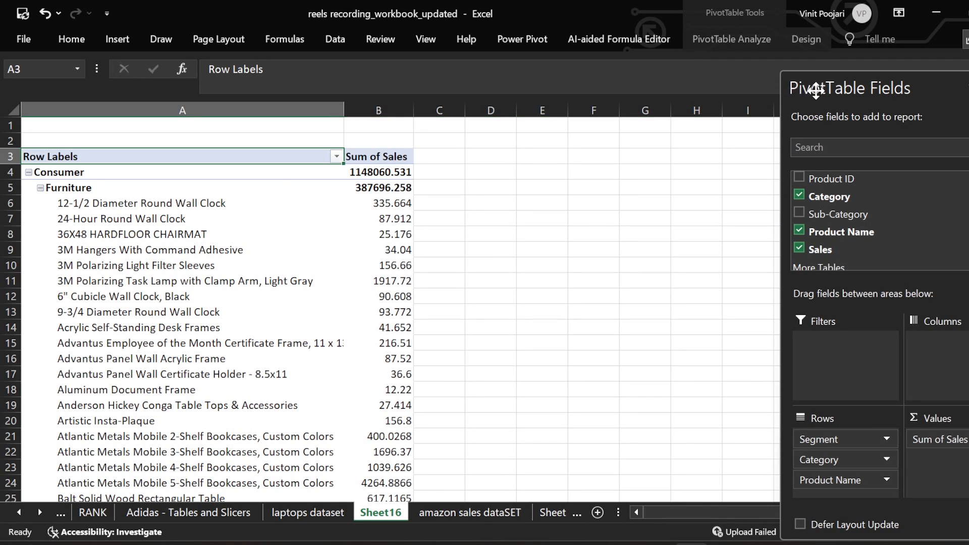
{"action": "left_click_drag", "start_coordinate": [810, 89], "coordinate": [534, 78]}
Look through the product-level rows and remove the Product Name field from the pivot table.
{"action": "scroll", "coordinate": [209, 209], "scroll_direction": "down", "scroll_amount": 1}
{"action": "scroll", "coordinate": [210, 210], "scroll_direction": "down", "scroll_amount": 7}
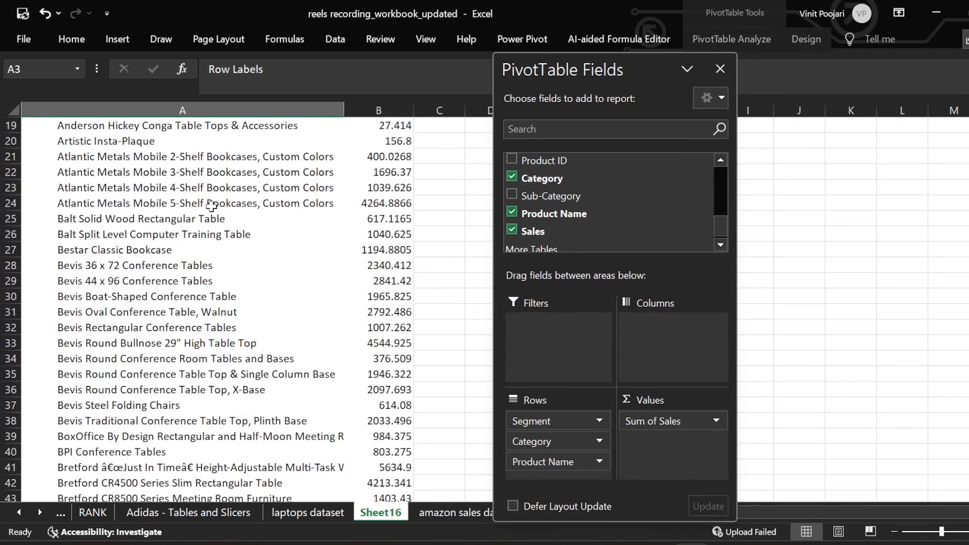
{"action": "scroll", "coordinate": [218, 207], "scroll_direction": "up", "scroll_amount": 8}
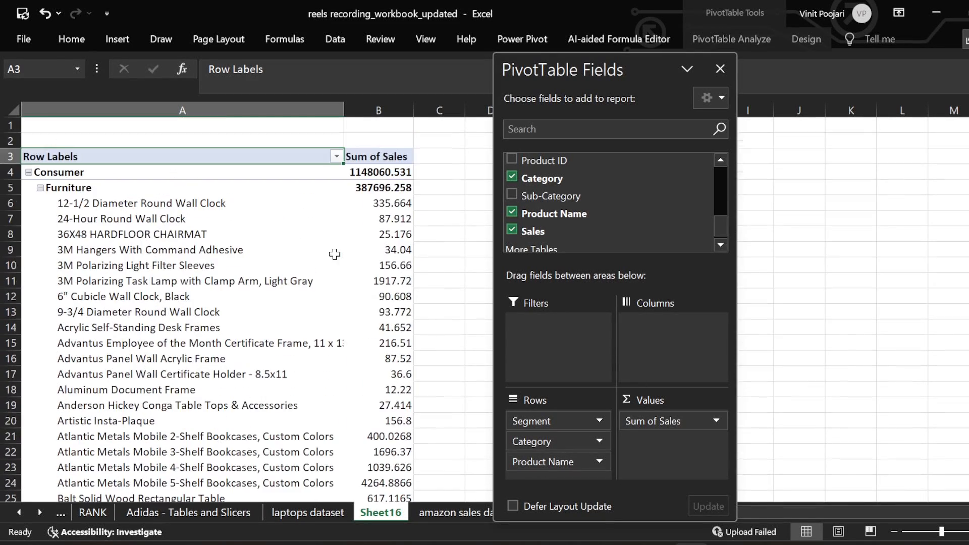
{"action": "left_click_drag", "start_coordinate": [540, 460], "coordinate": [403, 321]}
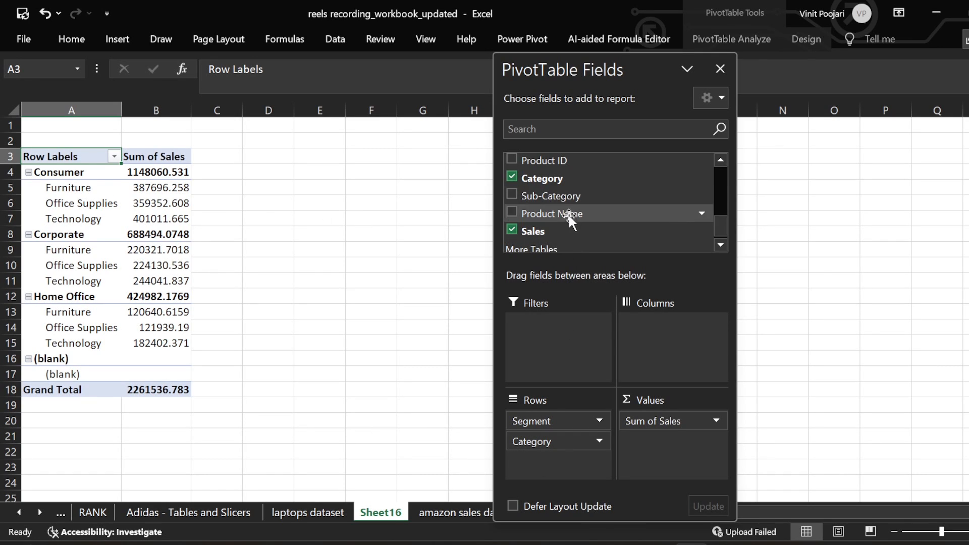
Add the Region field to the pivot table's rows and arrange the row fields as Category, Segment, Region.
{"action": "scroll", "coordinate": [554, 237], "scroll_direction": "up", "scroll_amount": 2}
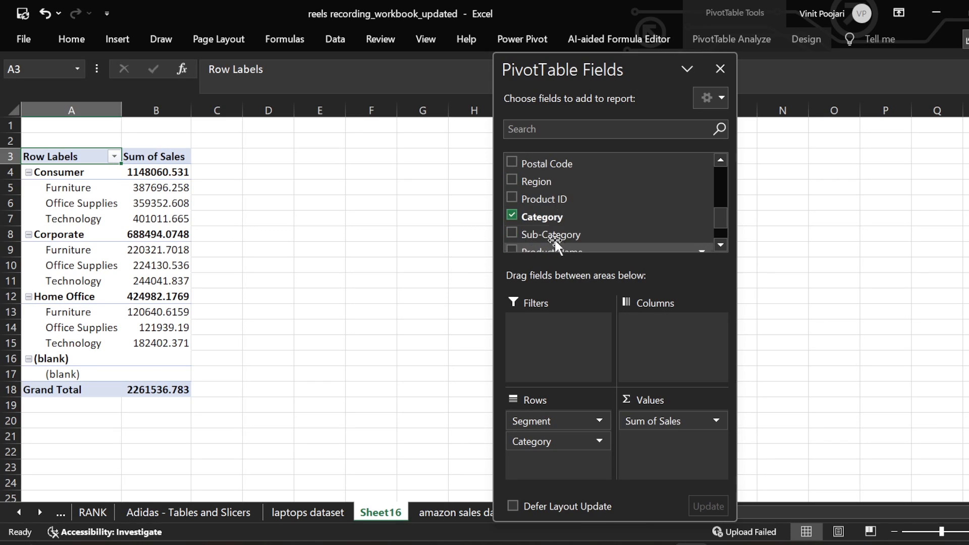
{"action": "left_click_drag", "start_coordinate": [546, 219], "coordinate": [575, 412]}
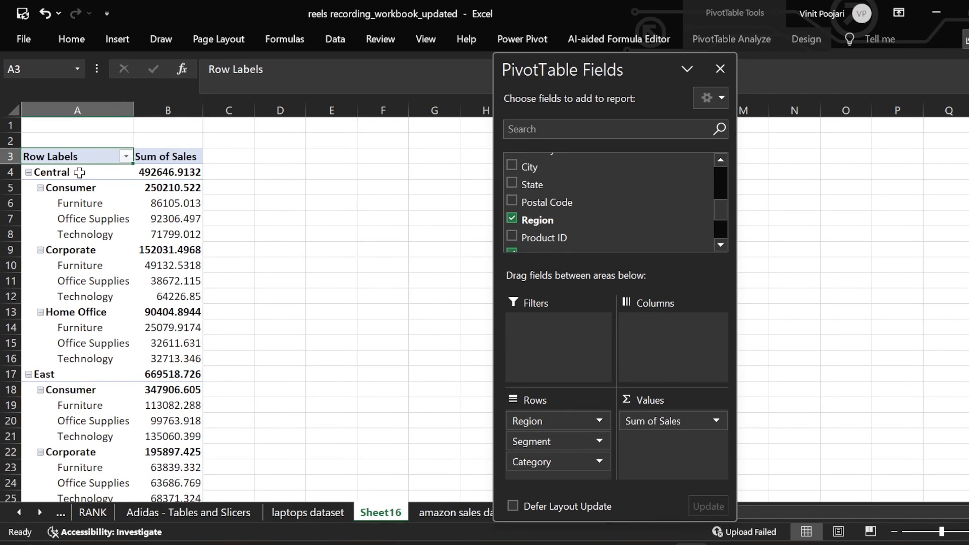
{"action": "left_click", "coordinate": [29, 174]}
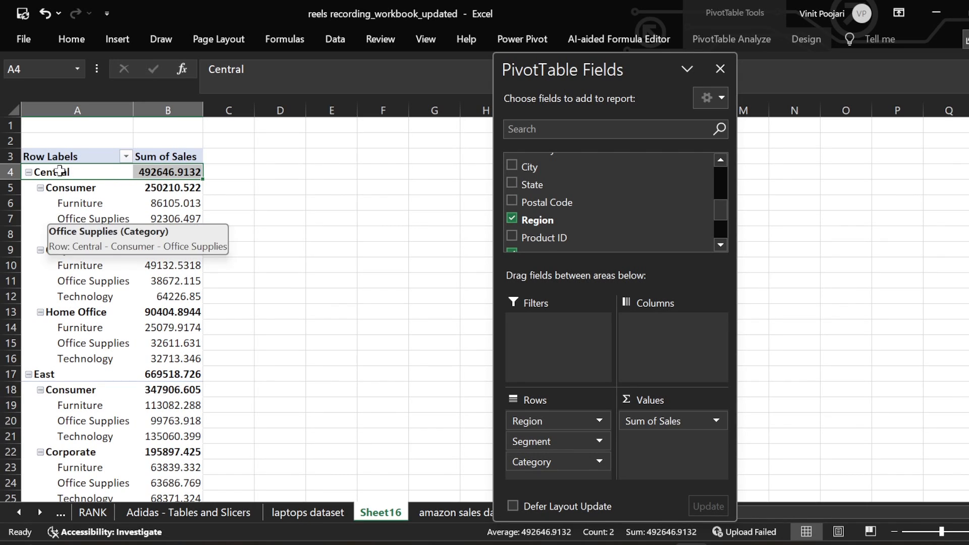
{"action": "left_click_drag", "start_coordinate": [70, 250], "coordinate": [96, 251]}
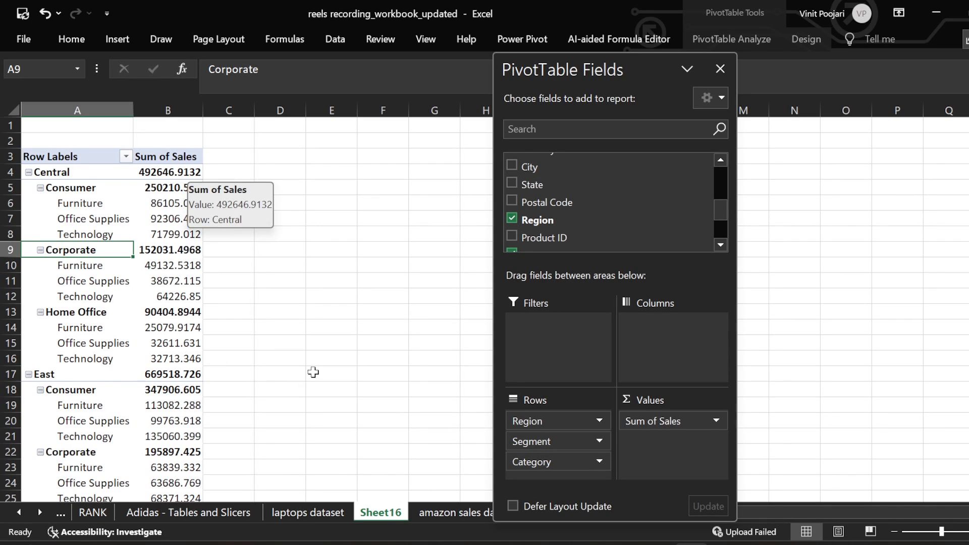
{"action": "left_click_drag", "start_coordinate": [549, 459], "coordinate": [574, 421]}
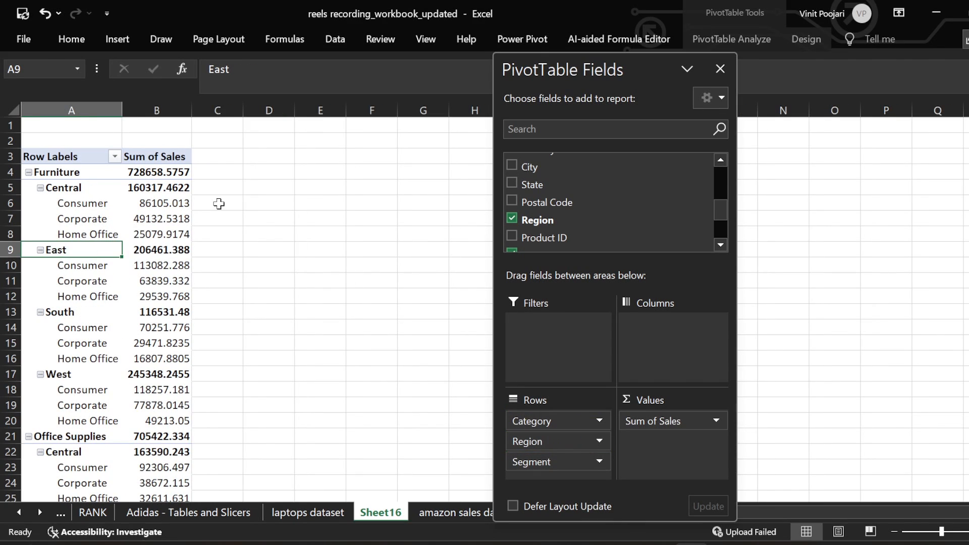
{"action": "left_click_drag", "start_coordinate": [538, 452], "coordinate": [557, 492]}
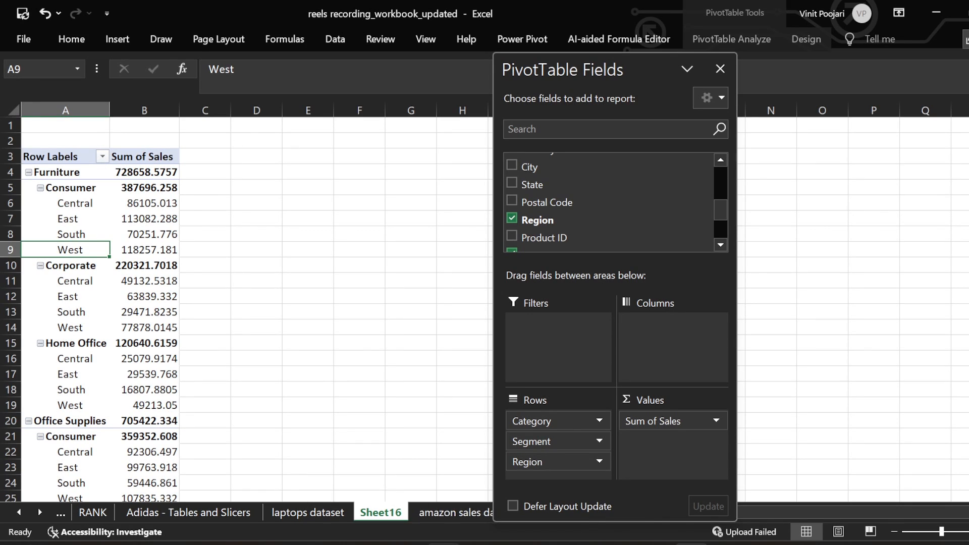
Review the source columns on the amazon sales dataSET sheet and return to the pivot table on Sheet16.
{"action": "left_click", "coordinate": [439, 513]}
{"action": "left_click", "coordinate": [583, 247]}
{"action": "left_click", "coordinate": [734, 234]}
{"action": "left_click", "coordinate": [874, 220]}
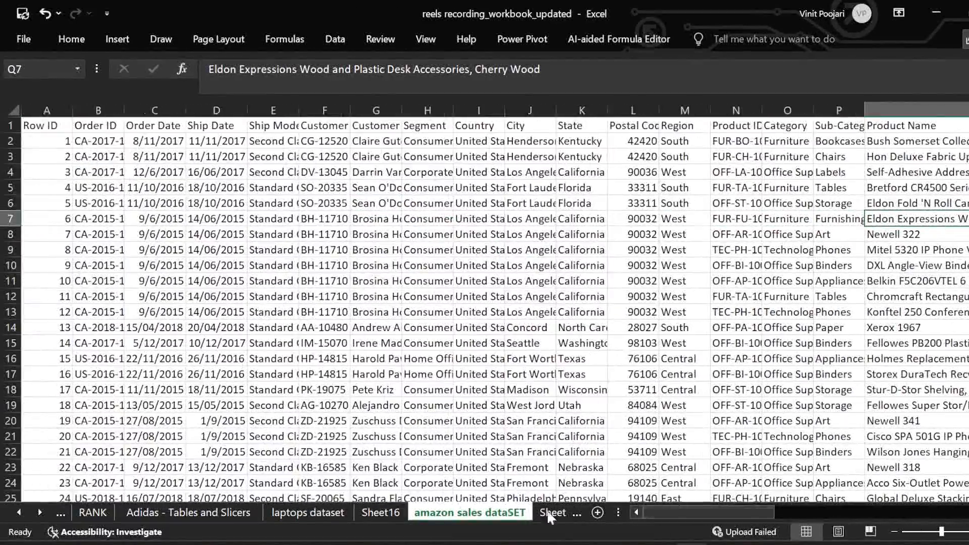
{"action": "left_click", "coordinate": [383, 513]}
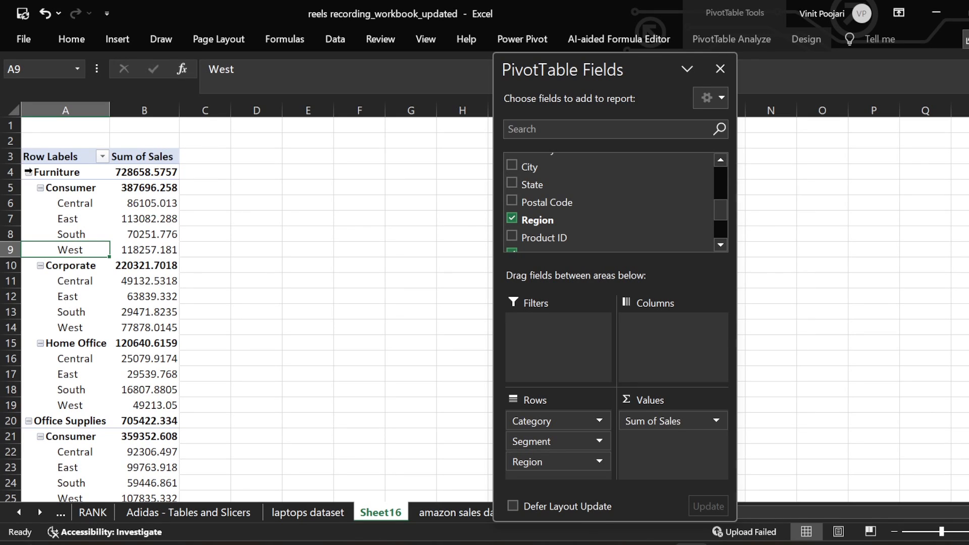
Collapse the Consumer, Corporate and Home Office segments to hide their regional rows.
{"action": "left_click", "coordinate": [40, 187]}
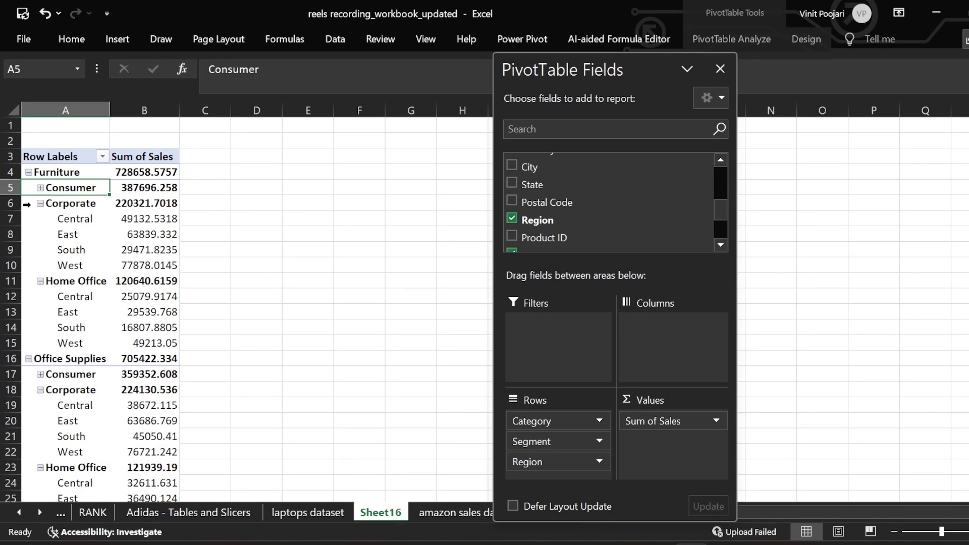
{"action": "left_click", "coordinate": [40, 203]}
{"action": "left_click", "coordinate": [40, 203]}
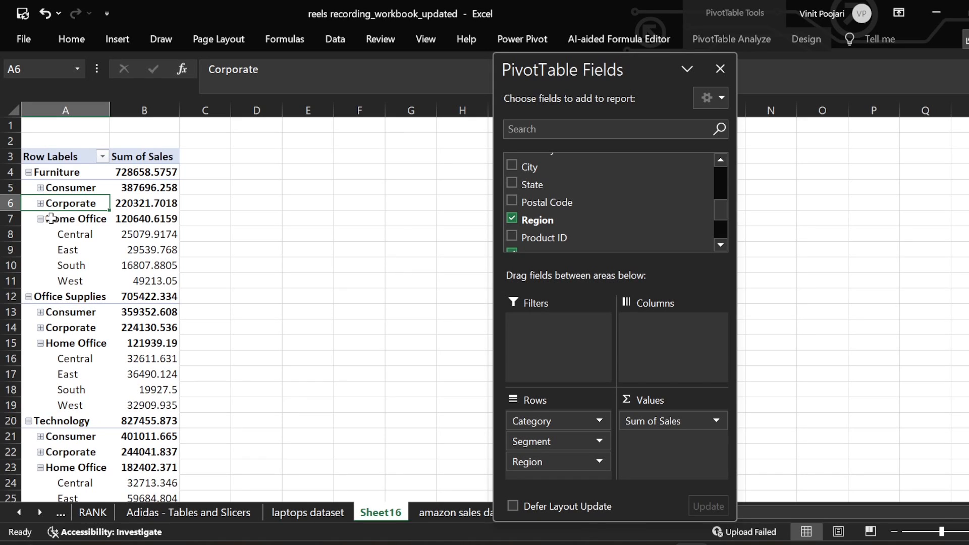
{"action": "left_click", "coordinate": [41, 218]}
{"action": "left_click", "coordinate": [40, 219]}
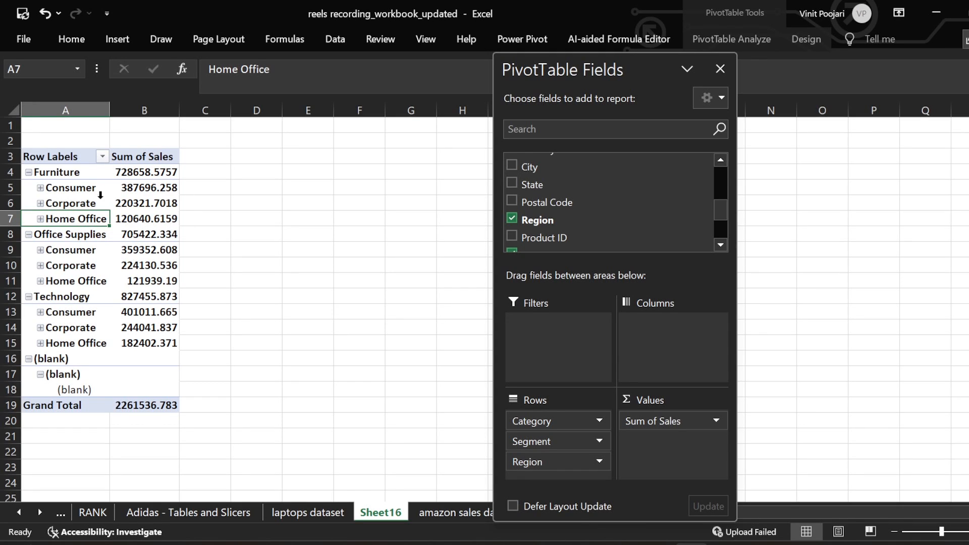
Expand the Consumer and Corporate segments and examine their regional sales across the categories.
{"action": "left_click", "coordinate": [39, 187]}
{"action": "left_click", "coordinate": [41, 187]}
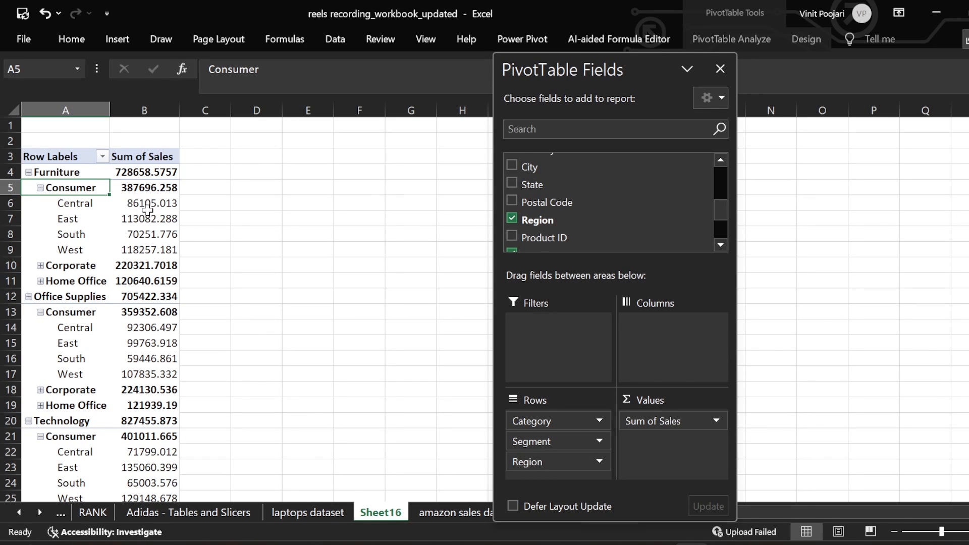
{"action": "mouse_move", "coordinate": [148, 204]}
{"action": "left_click", "coordinate": [40, 266]}
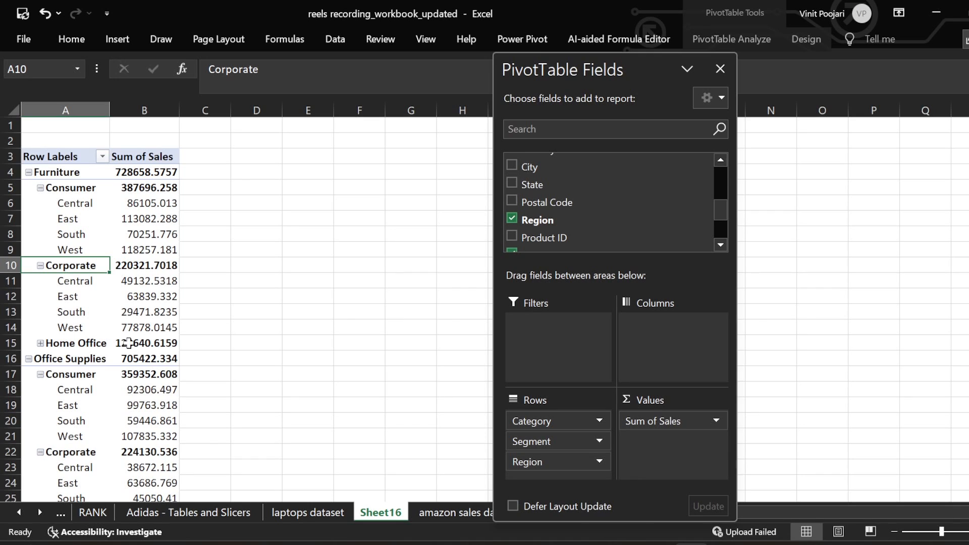
{"action": "scroll", "coordinate": [113, 352], "scroll_direction": "down", "scroll_amount": 1}
{"action": "scroll", "coordinate": [75, 318], "scroll_direction": "down", "scroll_amount": 1}
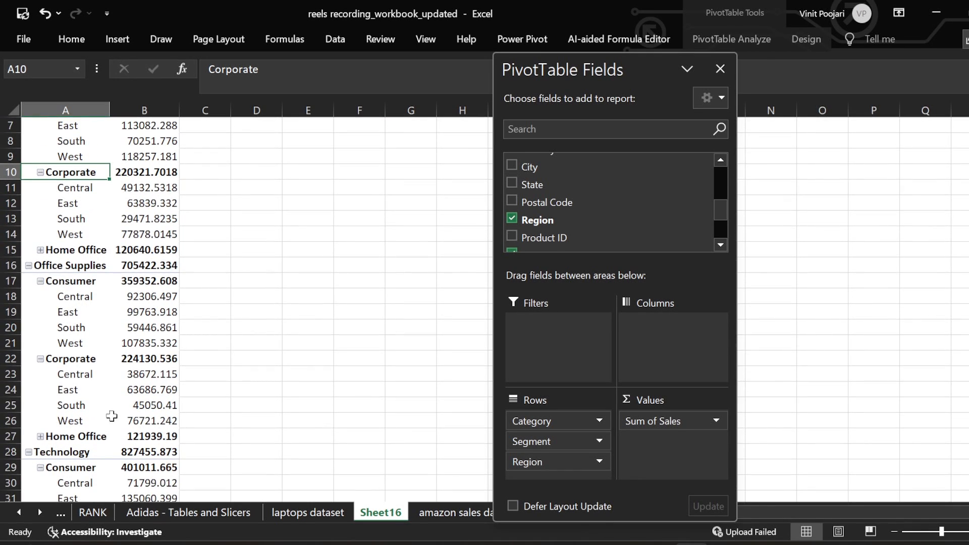
{"action": "scroll", "coordinate": [95, 407], "scroll_direction": "down", "scroll_amount": 4}
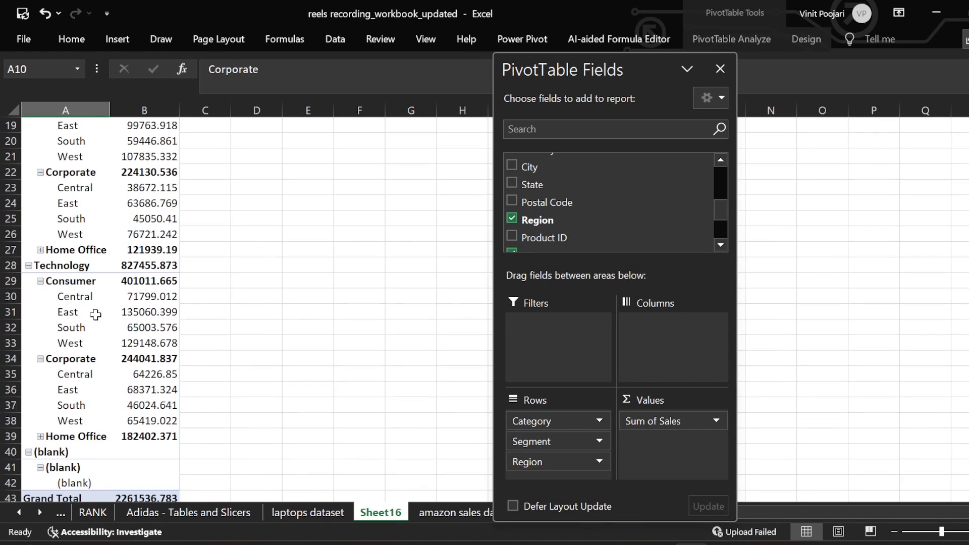
{"action": "scroll", "coordinate": [94, 316], "scroll_direction": "up", "scroll_amount": 6}
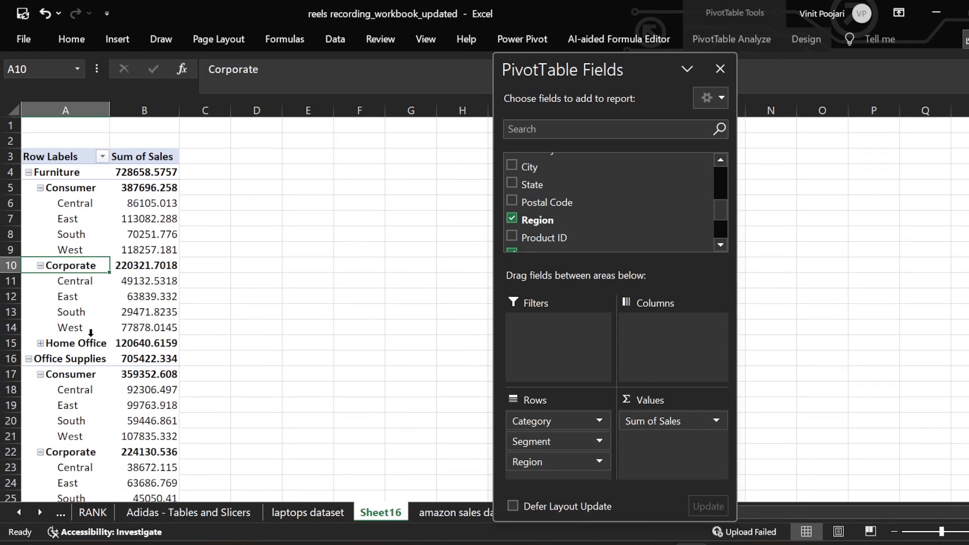
Collapse the Furniture, Office Supplies and Technology categories to show only their totals.
{"action": "left_click", "coordinate": [28, 172]}
{"action": "left_click", "coordinate": [29, 188]}
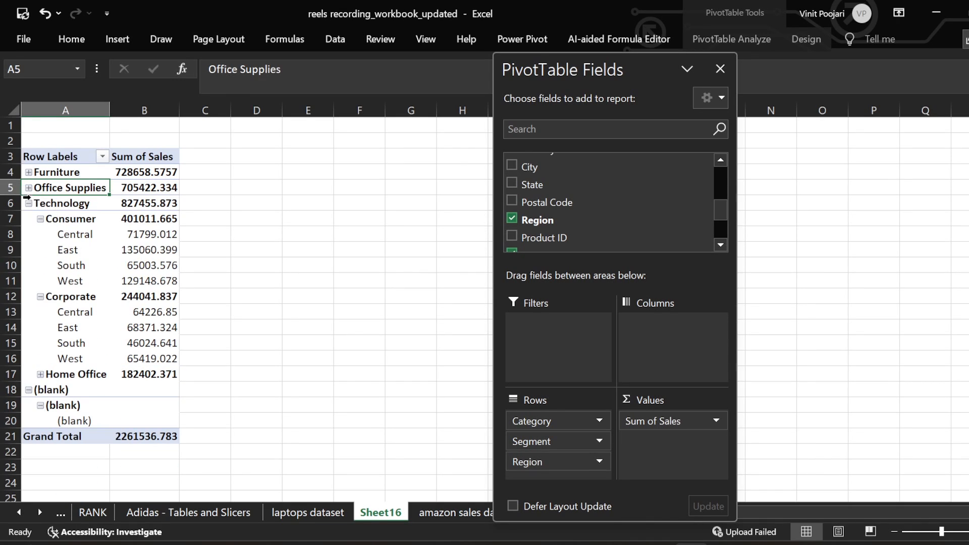
{"action": "left_click", "coordinate": [28, 203]}
{"action": "left_click", "coordinate": [28, 219]}
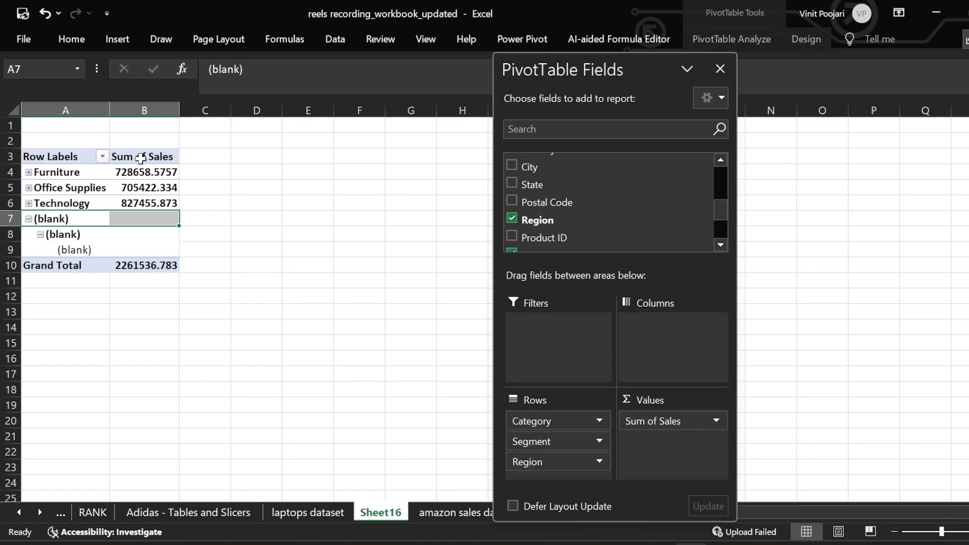
Examine the sort and filter options for the Category row labels, keeping all items selected.
{"action": "left_click", "coordinate": [102, 156]}
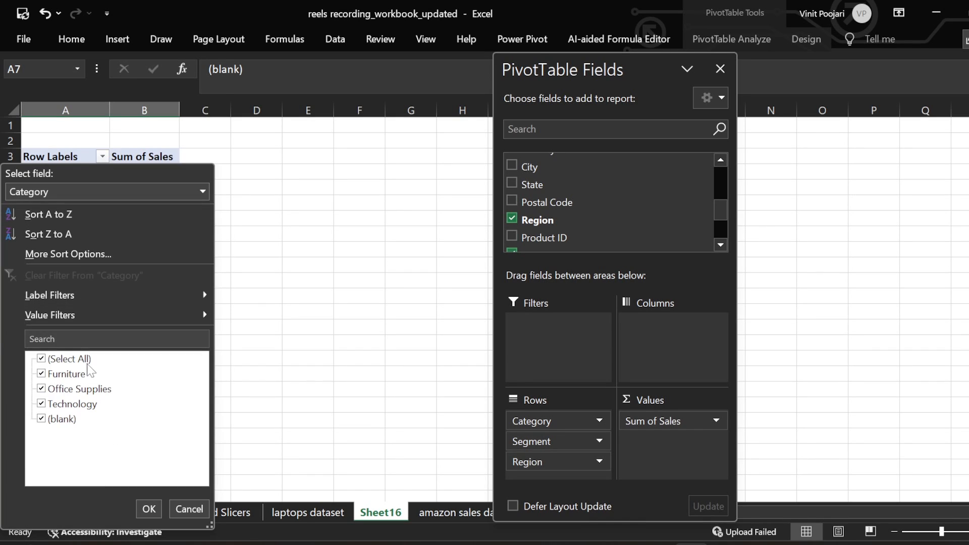
{"action": "left_click", "coordinate": [149, 508]}
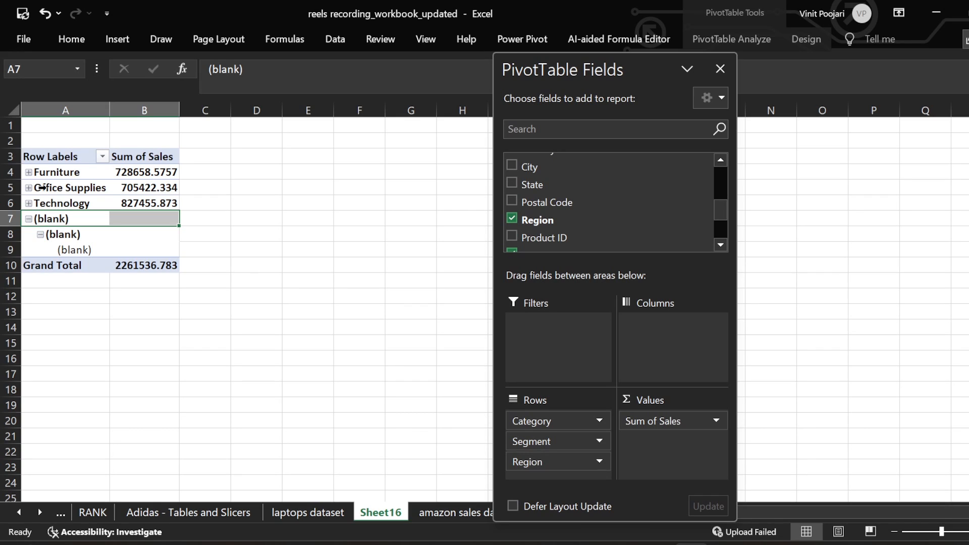
{"action": "left_click", "coordinate": [102, 156]}
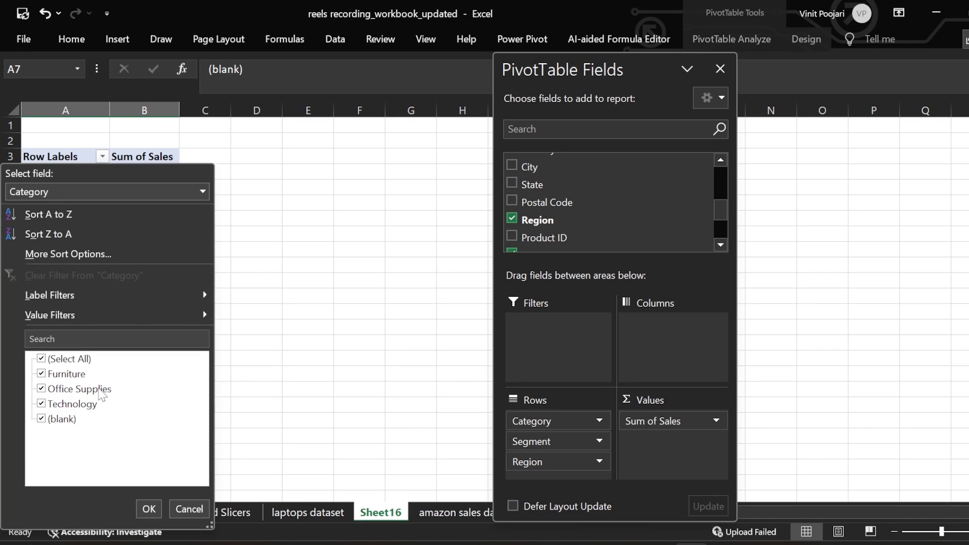
{"action": "left_click", "coordinate": [148, 508]}
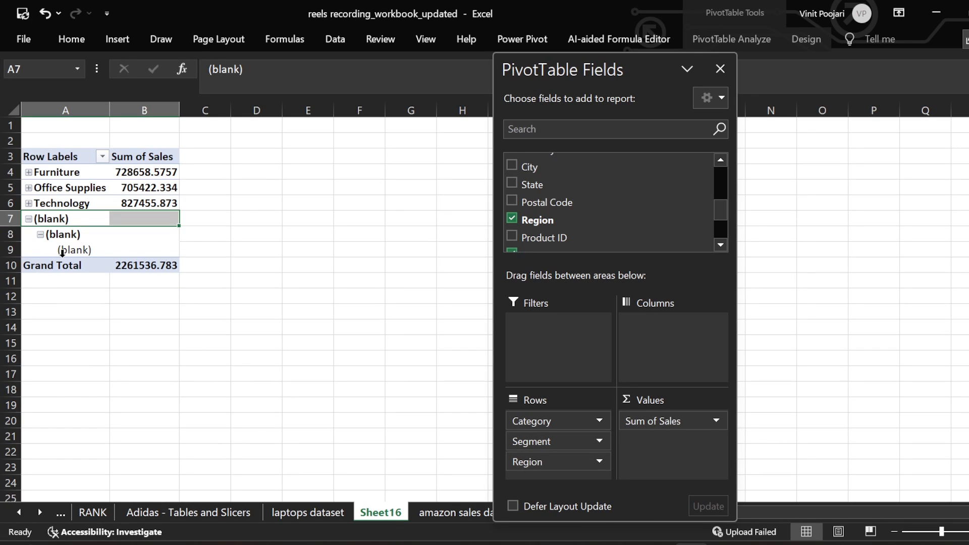
Filter the (blank) category out of the pivot table's row labels.
{"action": "left_click", "coordinate": [149, 260]}
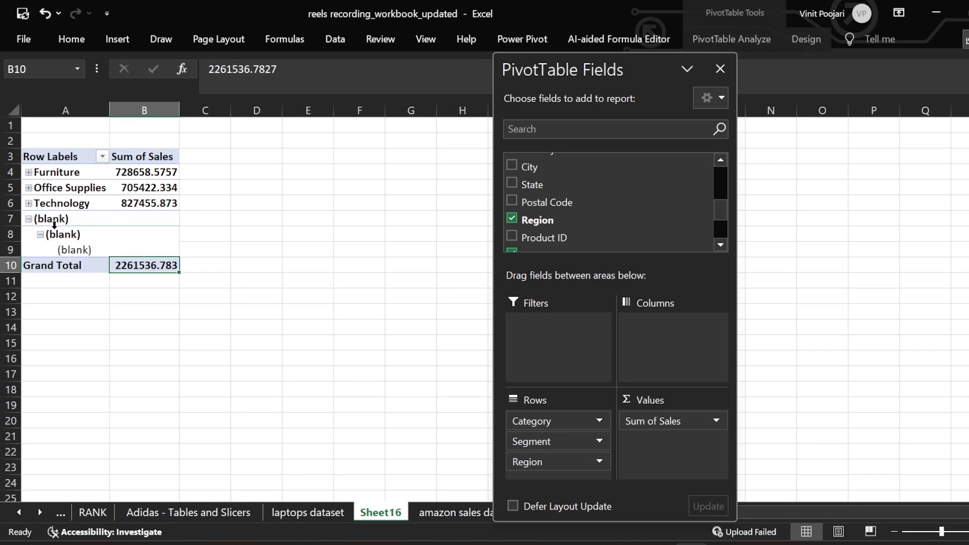
{"action": "left_click_drag", "start_coordinate": [52, 220], "coordinate": [96, 245]}
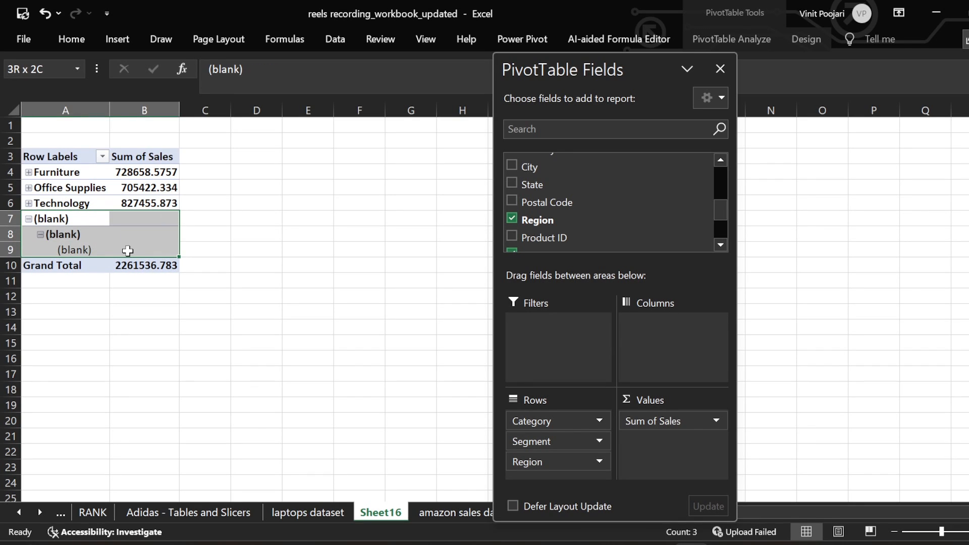
{"action": "left_click_drag", "start_coordinate": [127, 251], "coordinate": [127, 251]}
{"action": "left_click", "coordinate": [103, 158]}
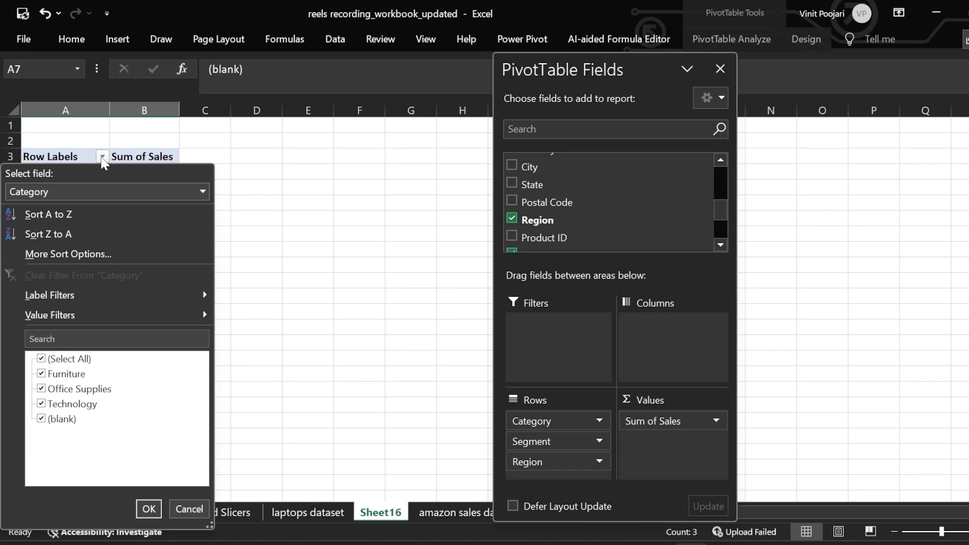
{"action": "left_click", "coordinate": [44, 420]}
{"action": "left_click", "coordinate": [148, 509]}
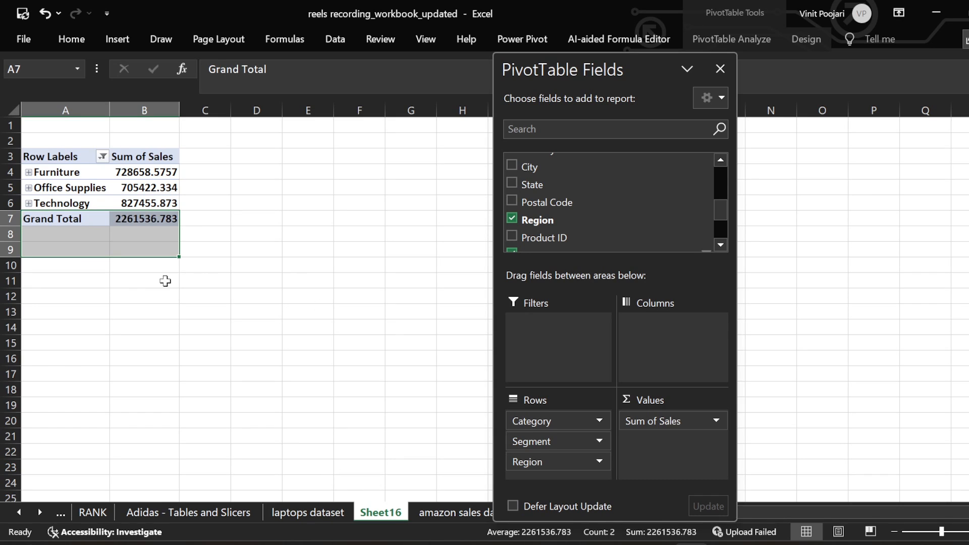
{"action": "left_click", "coordinate": [172, 281]}
{"action": "left_click", "coordinate": [143, 189]}
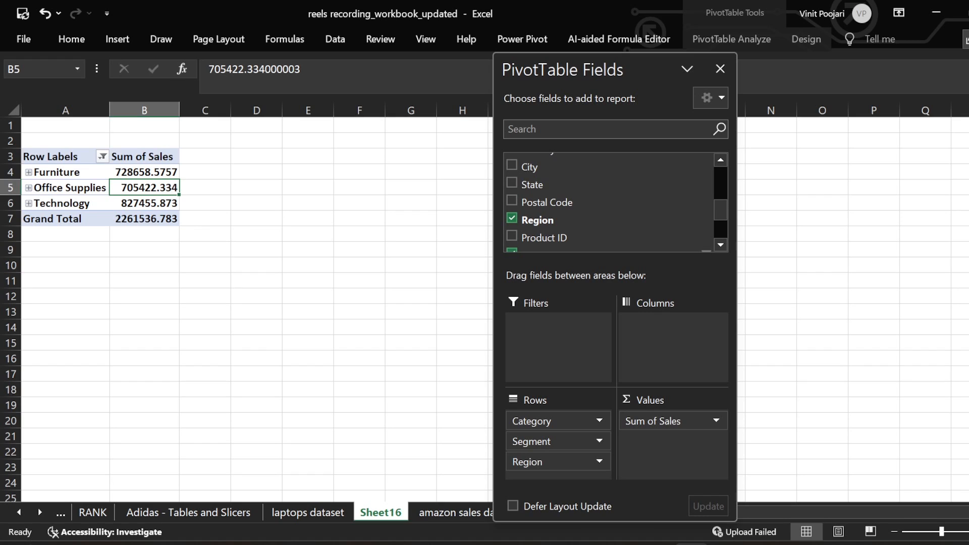
Examine the label and value filter options for the Category row labels, then highlight the three category names.
{"action": "left_click", "coordinate": [102, 157]}
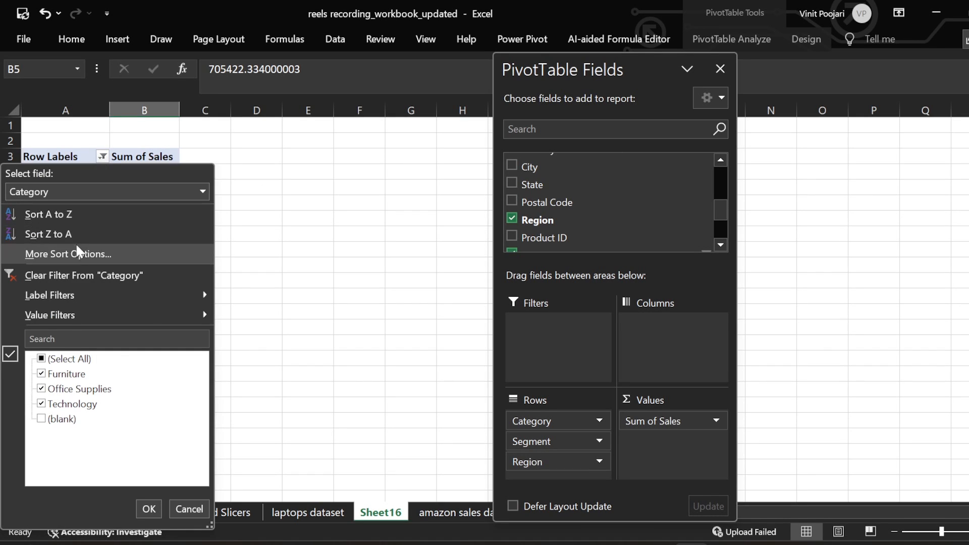
{"action": "mouse_move", "coordinate": [99, 293]}
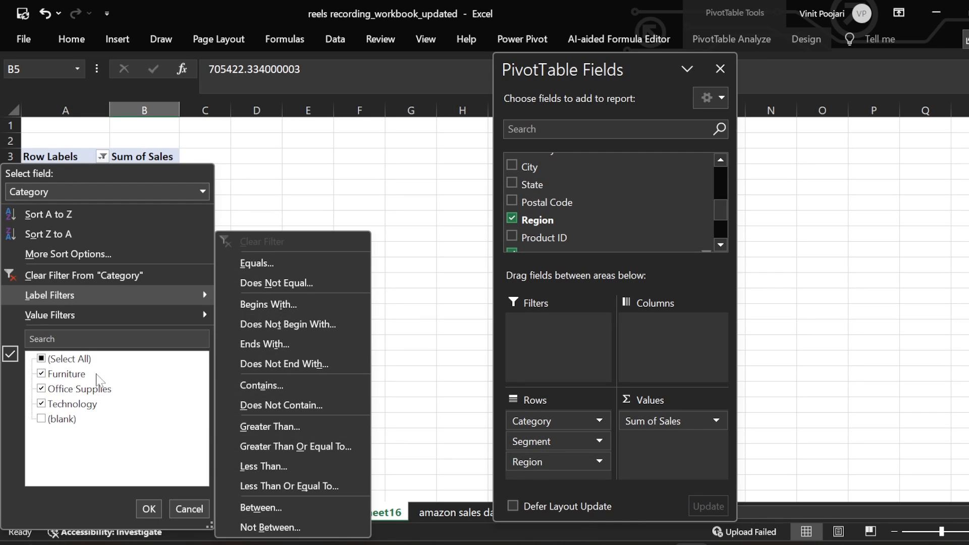
{"action": "mouse_move", "coordinate": [62, 317]}
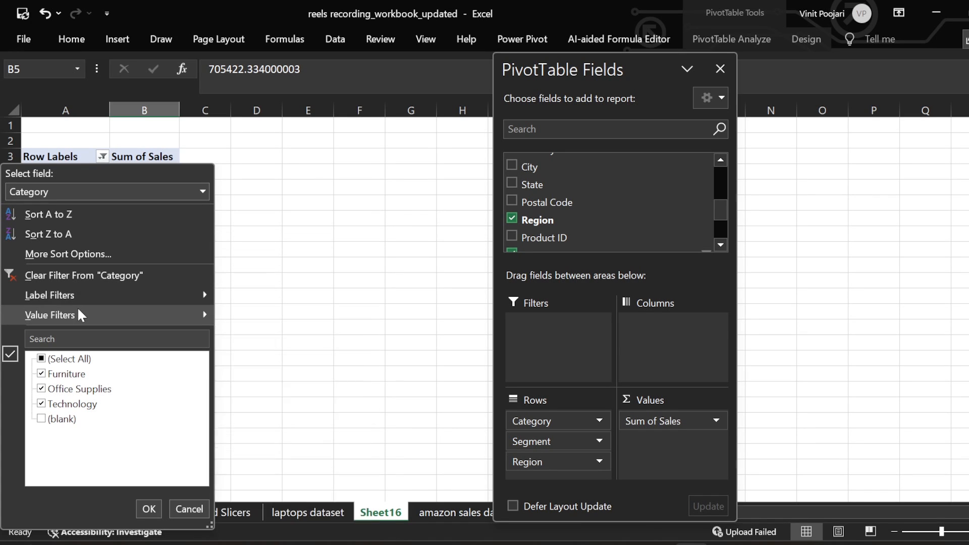
{"action": "left_click", "coordinate": [122, 137]}
{"action": "left_click_drag", "start_coordinate": [84, 175], "coordinate": [80, 201]}
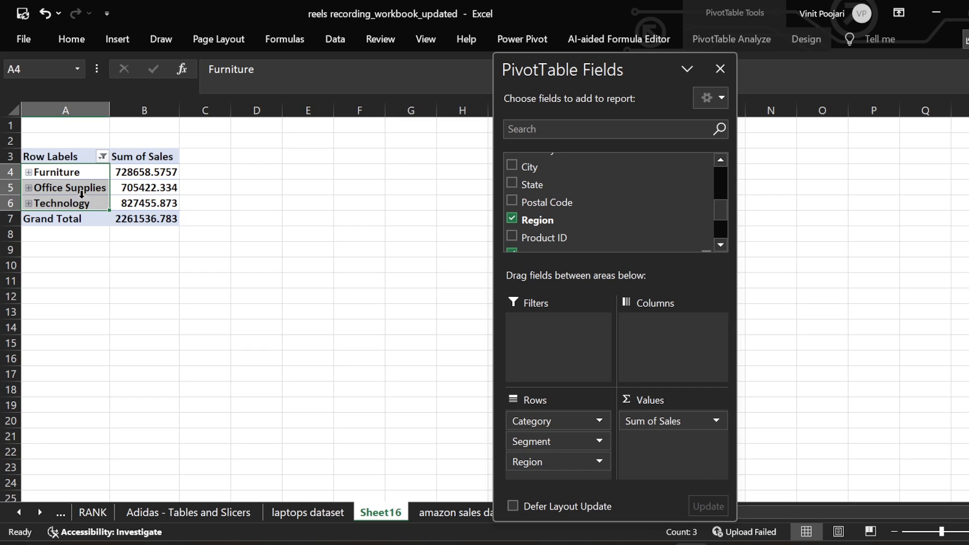
Expand the Furniture category and review the Category filter's options and selected items, keeping the current selection.
{"action": "left_click", "coordinate": [28, 172]}
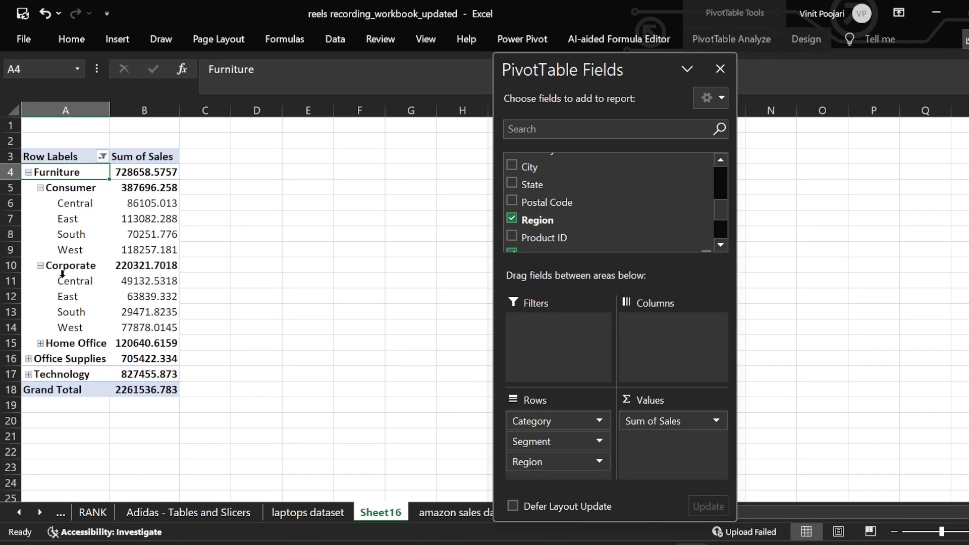
{"action": "left_click", "coordinate": [102, 157]}
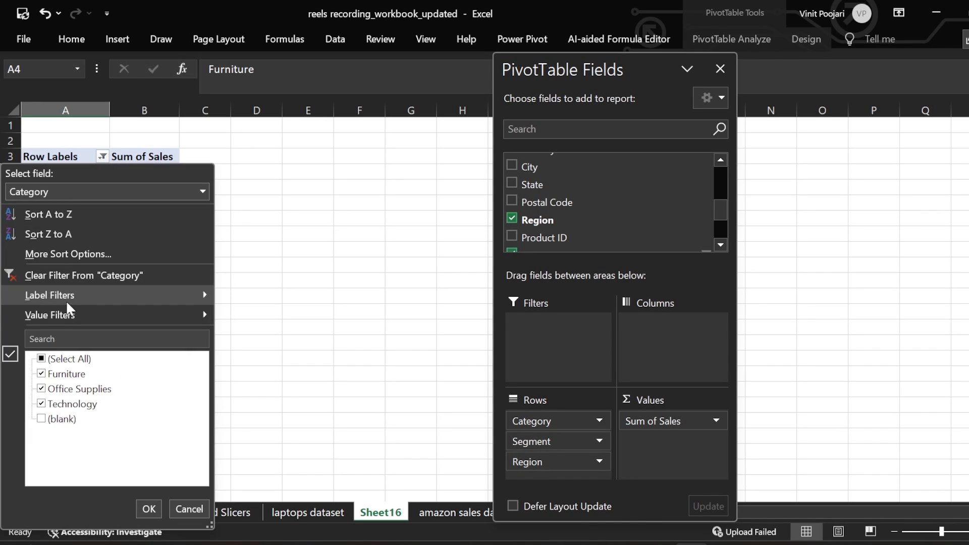
{"action": "left_click", "coordinate": [149, 508]}
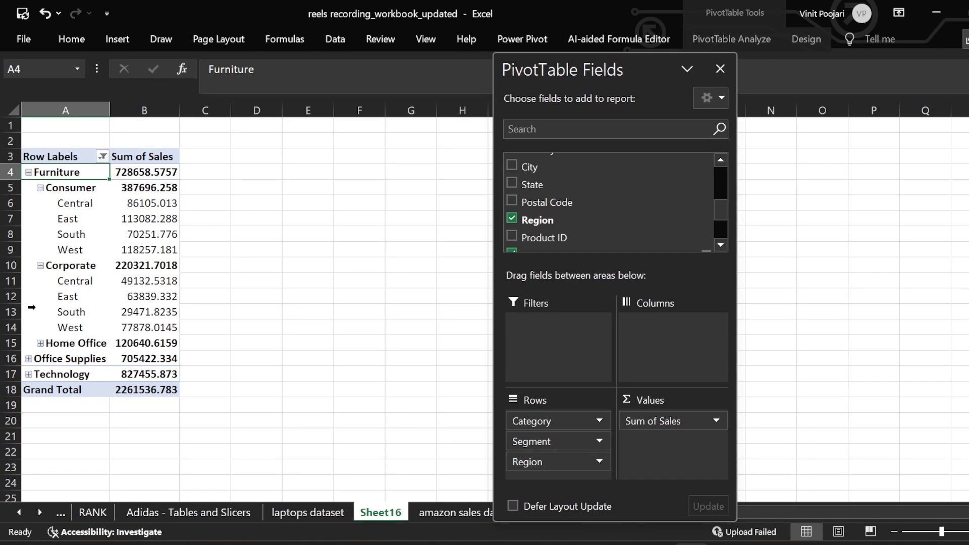
{"action": "left_click", "coordinate": [103, 156]}
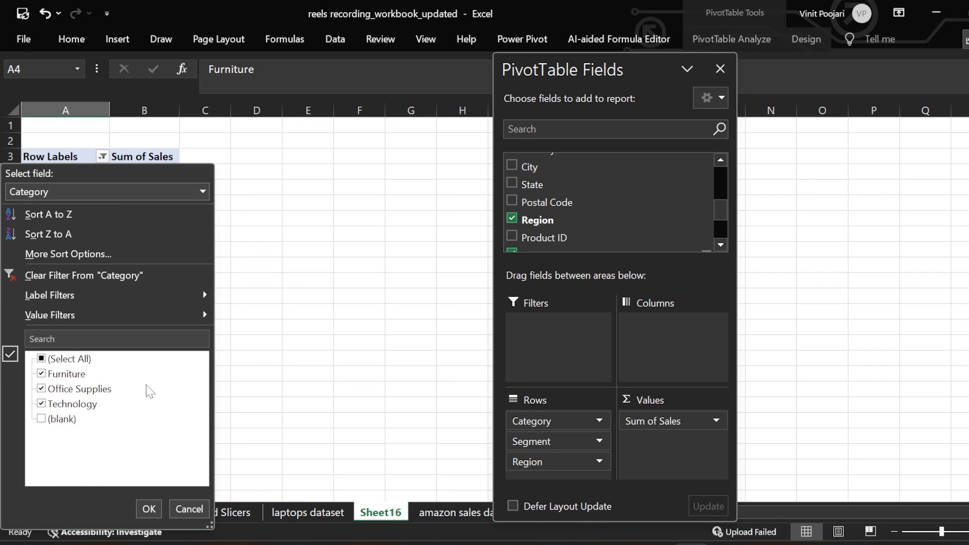
{"action": "left_click", "coordinate": [142, 159]}
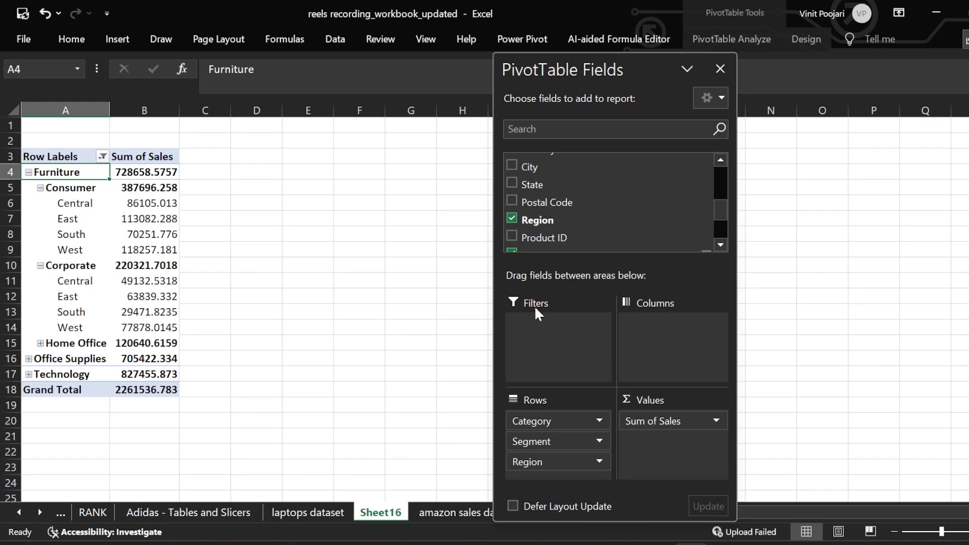
Add the Ship Mode field as a report filter for the pivot table.
{"action": "scroll", "coordinate": [555, 225], "scroll_direction": "up", "scroll_amount": 4}
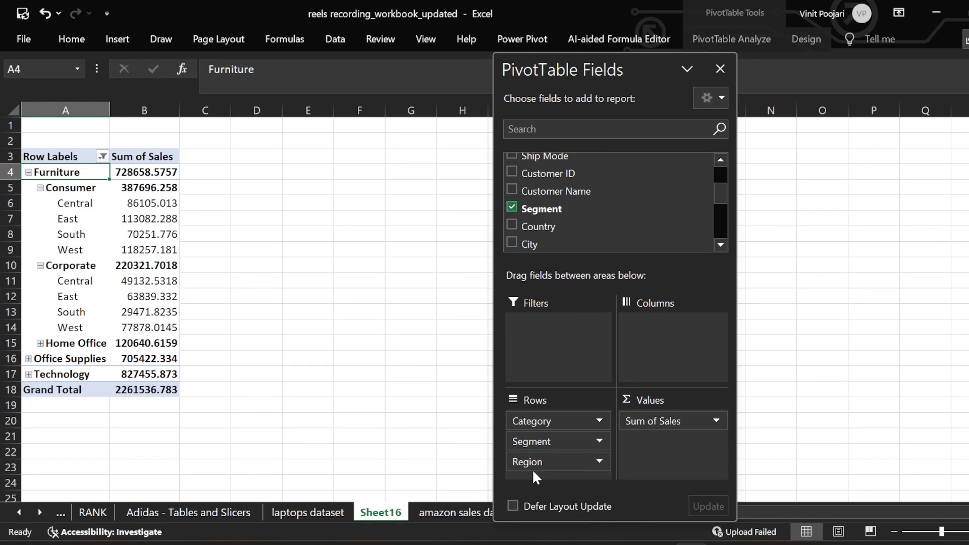
{"action": "left_click_drag", "start_coordinate": [543, 461], "coordinate": [568, 491]}
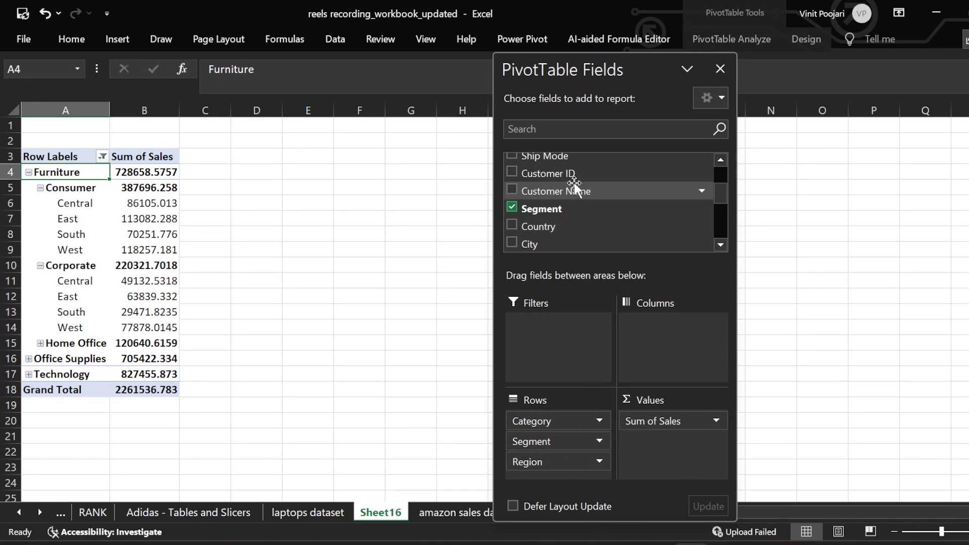
{"action": "scroll", "coordinate": [575, 183], "scroll_direction": "up", "scroll_amount": 2}
{"action": "scroll", "coordinate": [581, 192], "scroll_direction": "down", "scroll_amount": 2}
{"action": "left_click_drag", "start_coordinate": [581, 194], "coordinate": [535, 348]}
Allow multiple items in the Ship Mode report filter and select only Same Day.
{"action": "left_click", "coordinate": [174, 127]}
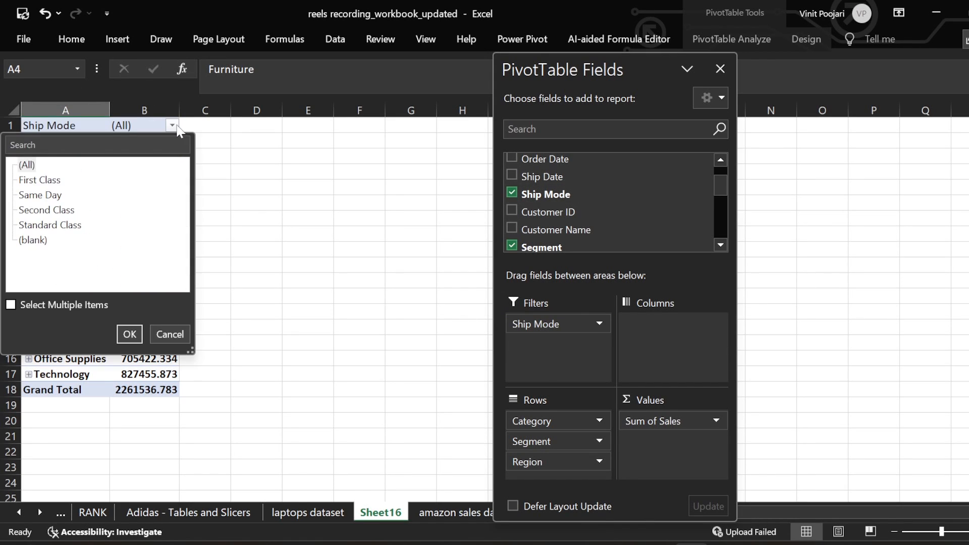
{"action": "left_click", "coordinate": [173, 126]}
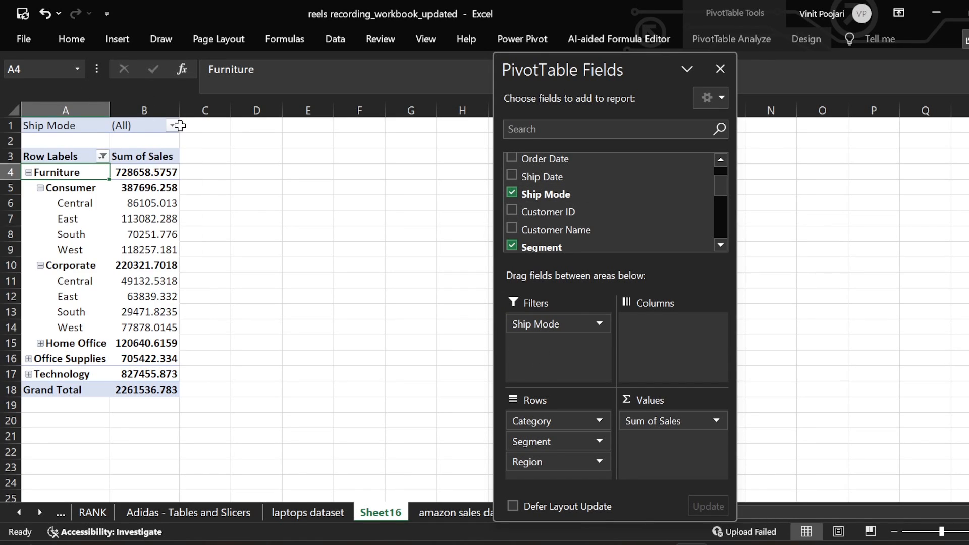
{"action": "left_click", "coordinate": [173, 126]}
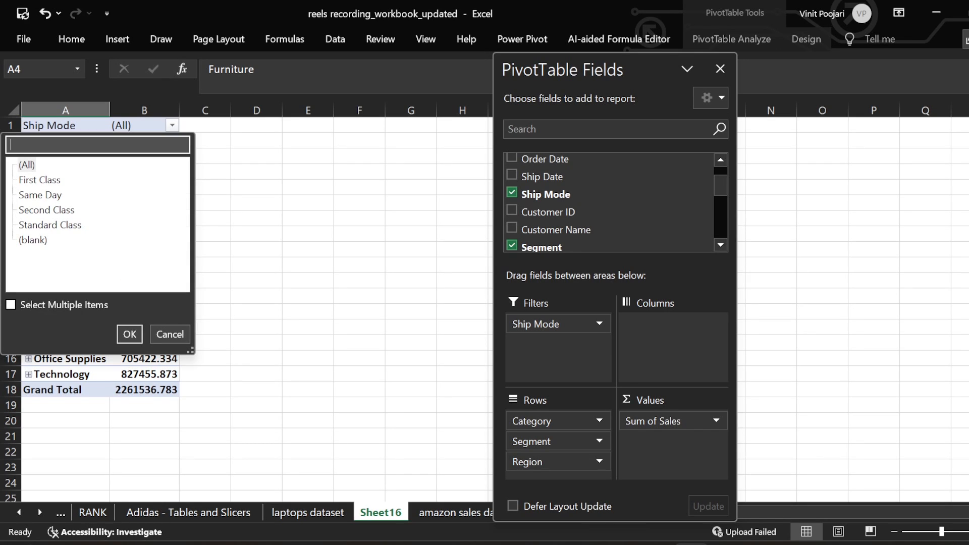
{"action": "left_click", "coordinate": [92, 304]}
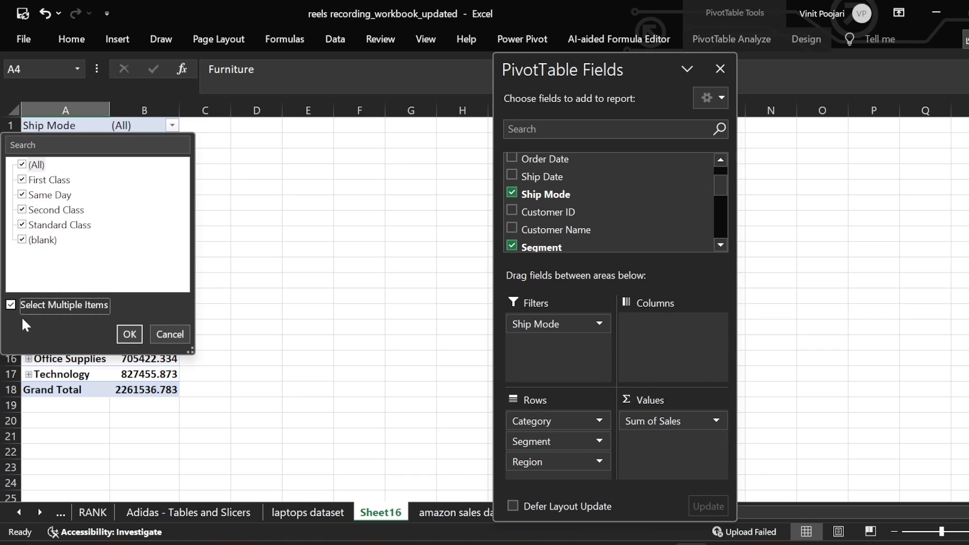
{"action": "left_click", "coordinate": [22, 165]}
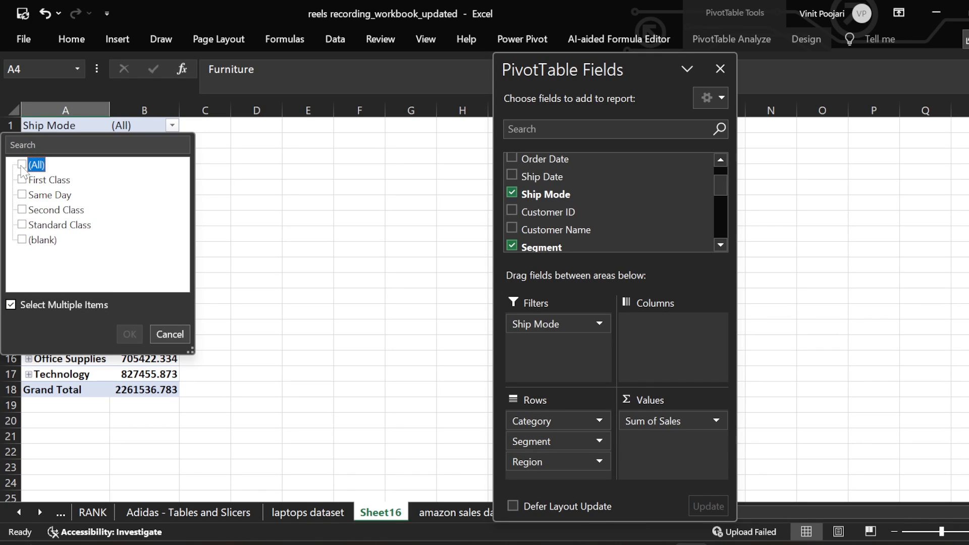
{"action": "left_click", "coordinate": [22, 195]}
{"action": "left_click", "coordinate": [138, 338]}
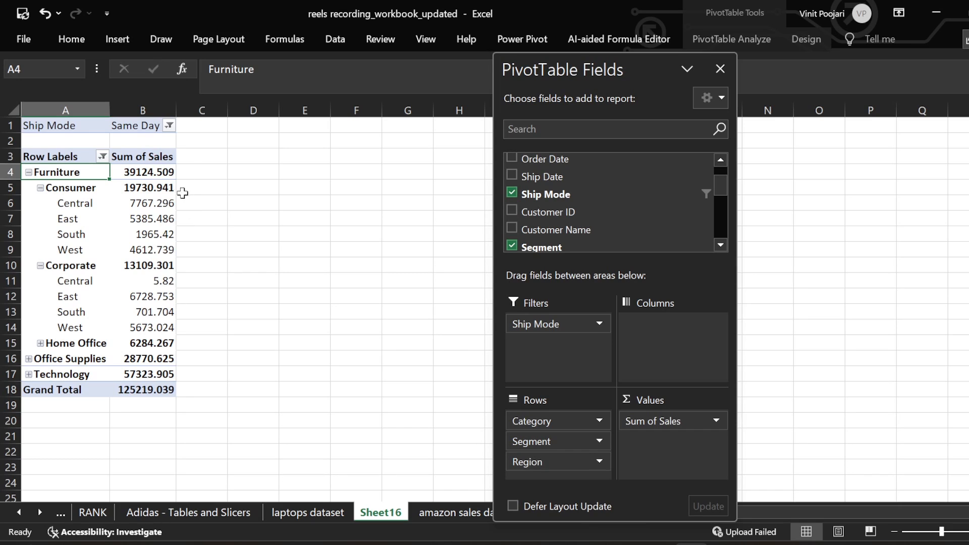
Include First Class alongside Same Day in the Ship Mode report filter.
{"action": "left_click", "coordinate": [145, 127]}
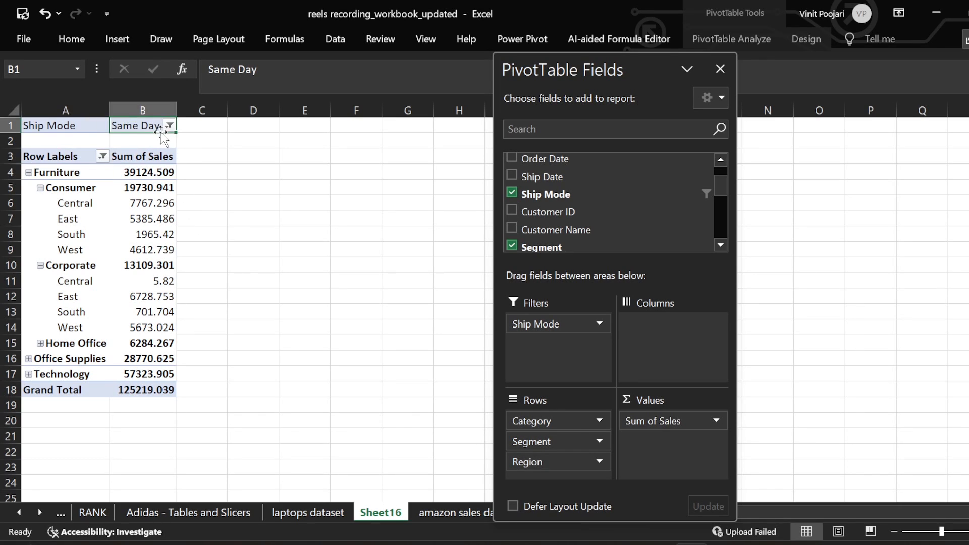
{"action": "left_click", "coordinate": [169, 125]}
{"action": "left_click", "coordinate": [22, 181]}
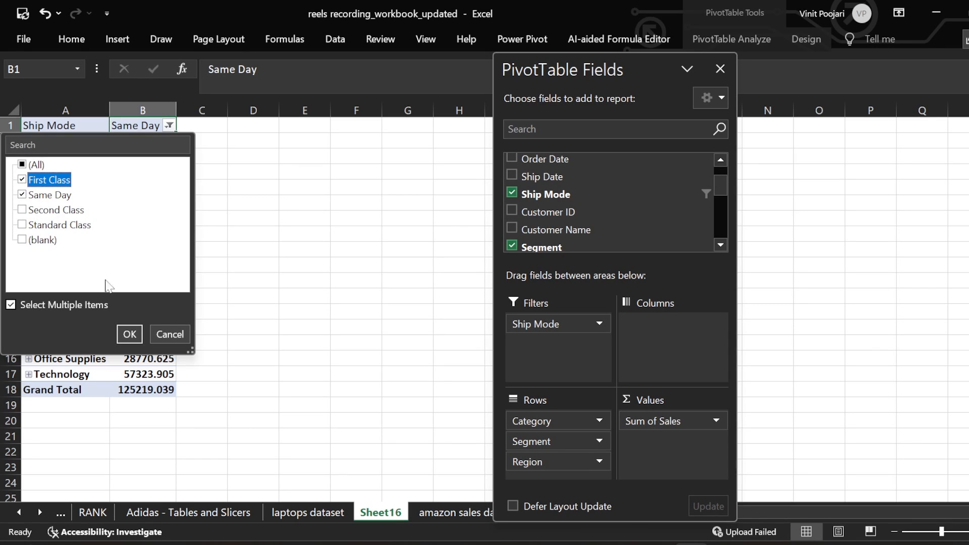
{"action": "left_click", "coordinate": [129, 335]}
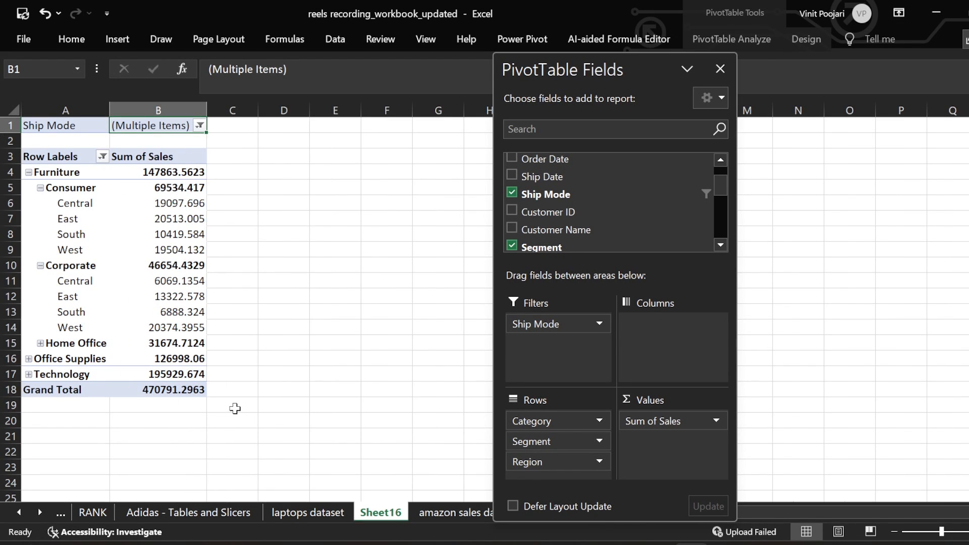
Compare the Ship Mode report filter's choices with the Category row label filter options.
{"action": "left_click", "coordinate": [201, 127]}
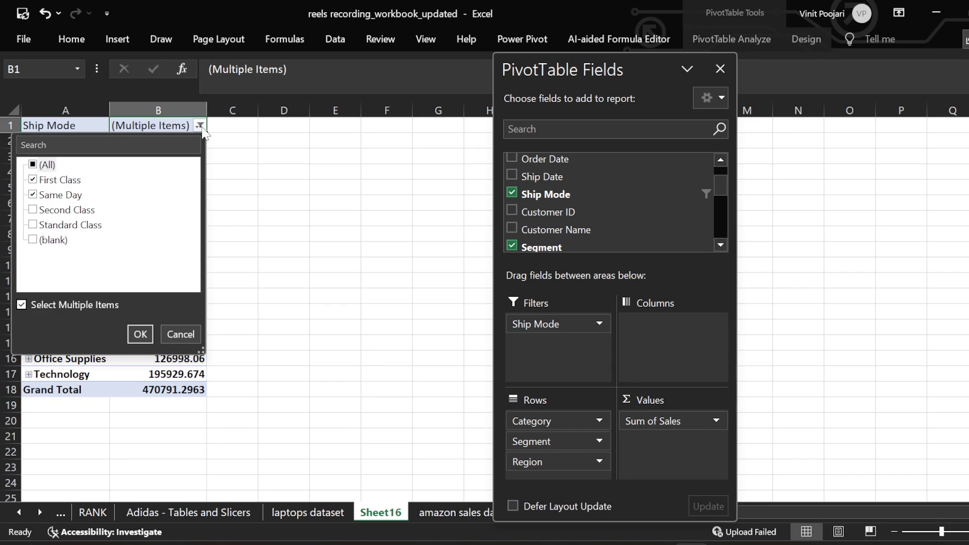
{"action": "left_click", "coordinate": [232, 185]}
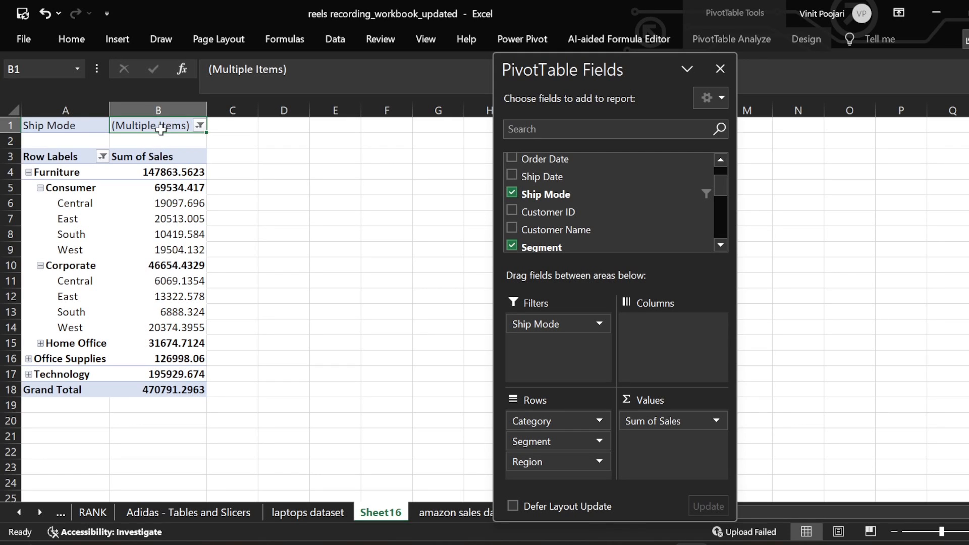
{"action": "left_click", "coordinate": [102, 157]}
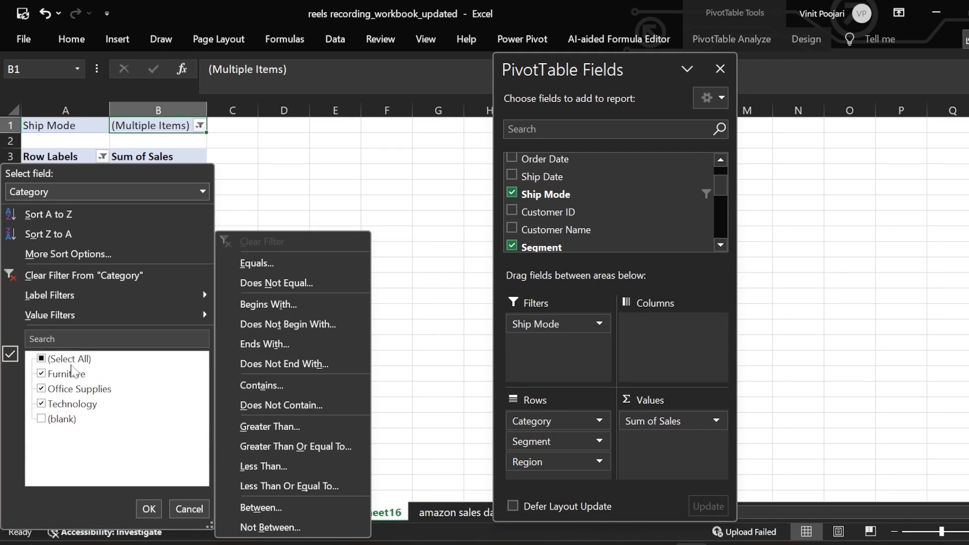
{"action": "left_click", "coordinate": [87, 157]}
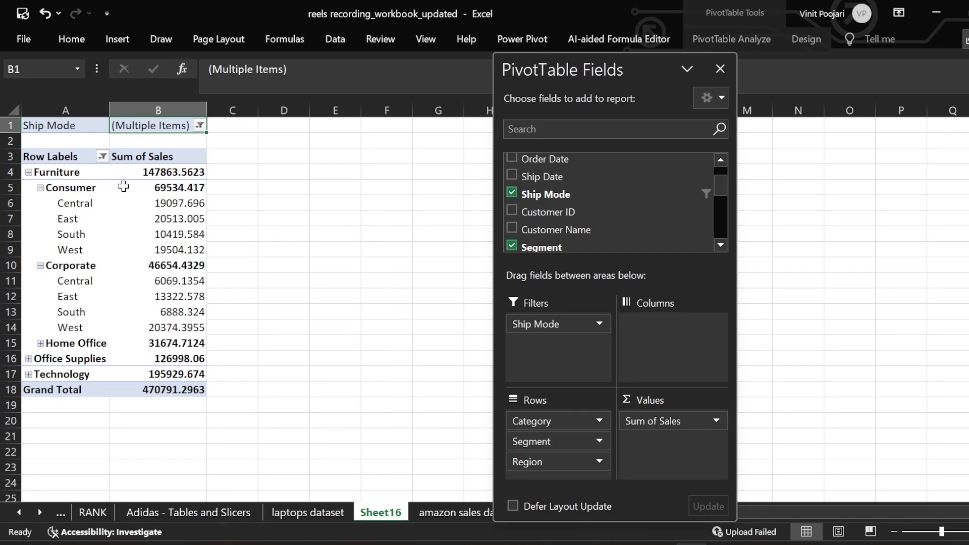
{"action": "mouse_move", "coordinate": [111, 212]}
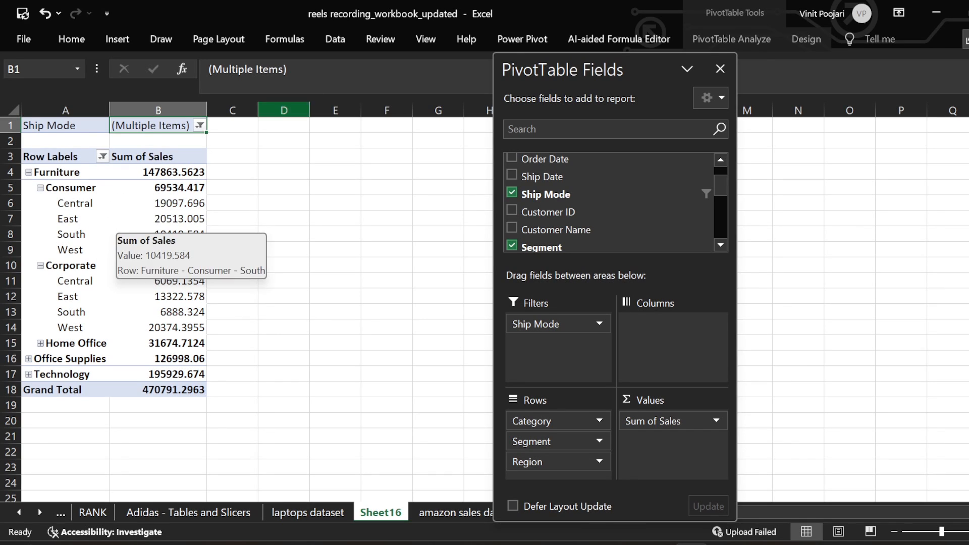
{"action": "left_click", "coordinate": [200, 125]}
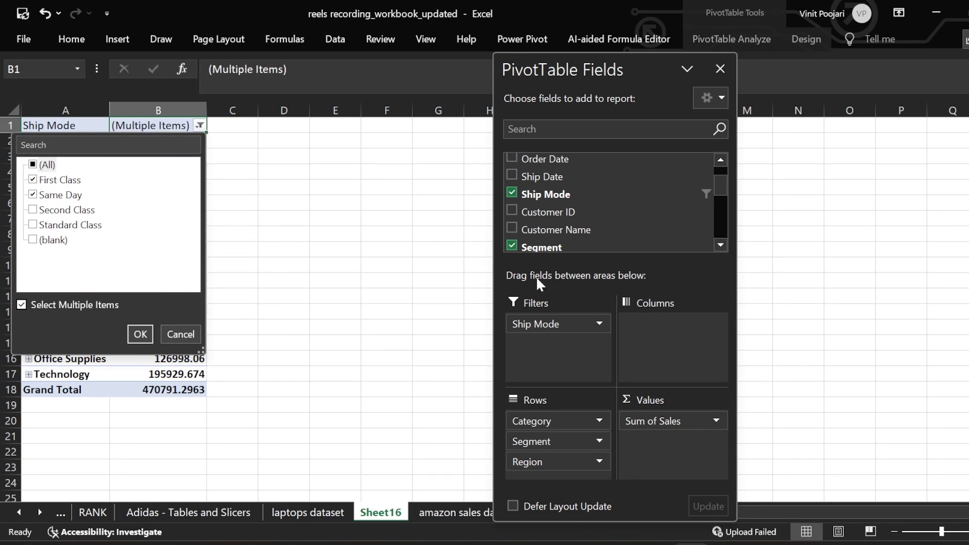
Add the State and Sub-Category fields as further report filters below Ship Mode.
{"action": "left_click", "coordinate": [636, 210]}
{"action": "scroll", "coordinate": [552, 216], "scroll_direction": "up", "scroll_amount": 1}
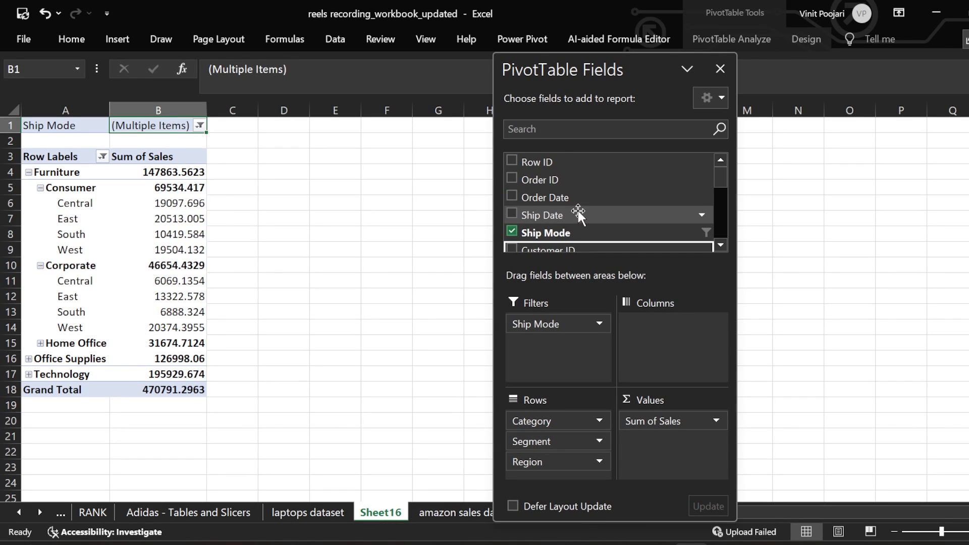
{"action": "scroll", "coordinate": [577, 209], "scroll_direction": "down", "scroll_amount": 2}
{"action": "scroll", "coordinate": [650, 229], "scroll_direction": "down", "scroll_amount": 1}
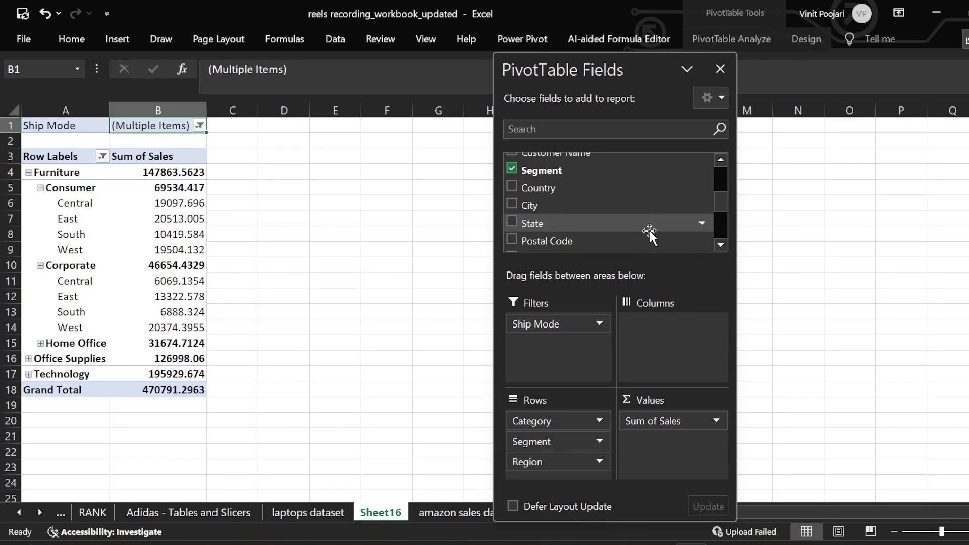
{"action": "left_click_drag", "start_coordinate": [589, 225], "coordinate": [565, 351]}
{"action": "scroll", "coordinate": [625, 210], "scroll_direction": "down", "scroll_amount": 3}
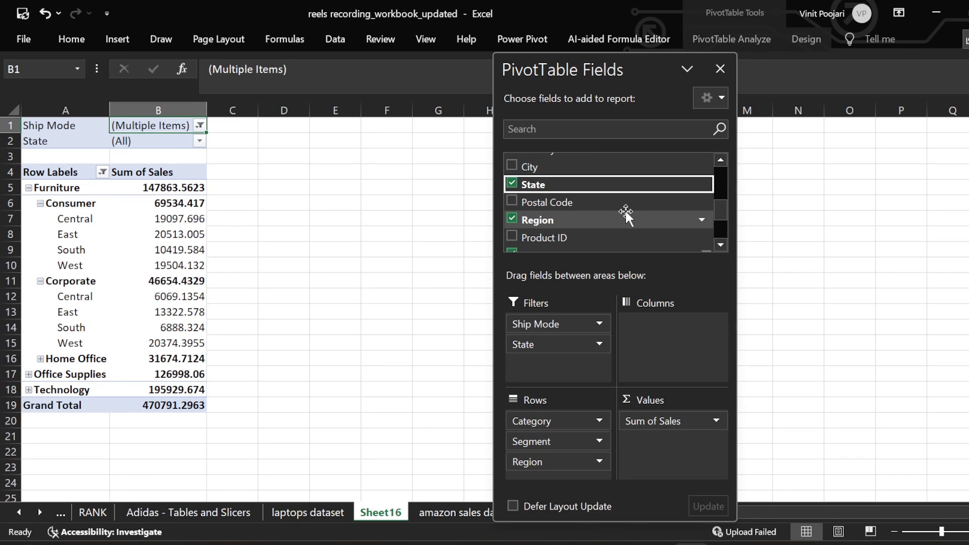
{"action": "left_click_drag", "start_coordinate": [603, 200], "coordinate": [557, 362]}
Examine the State filter's list without applying changes and remove State from the report filters.
{"action": "left_click", "coordinate": [199, 142]}
{"action": "left_click", "coordinate": [59, 321]}
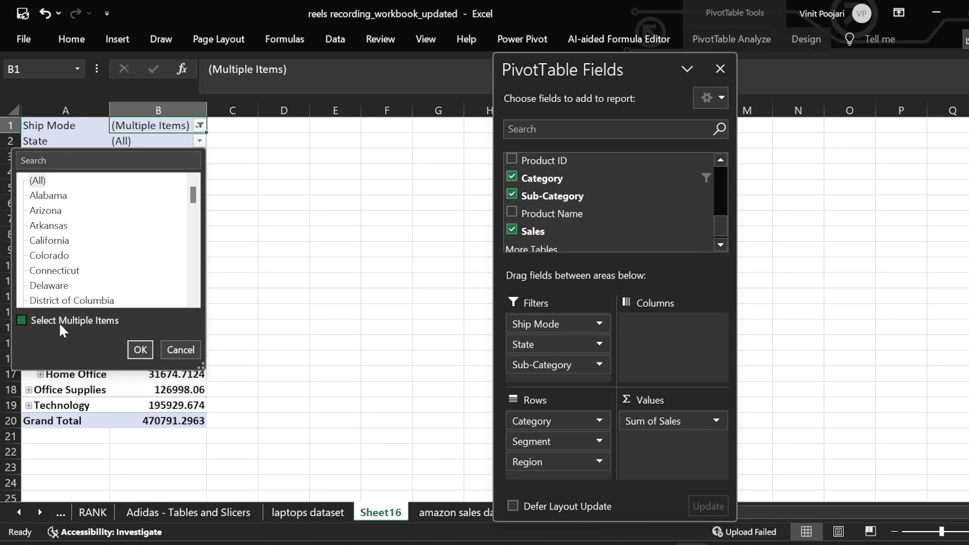
{"action": "left_click", "coordinate": [61, 325]}
{"action": "left_click", "coordinate": [178, 350]}
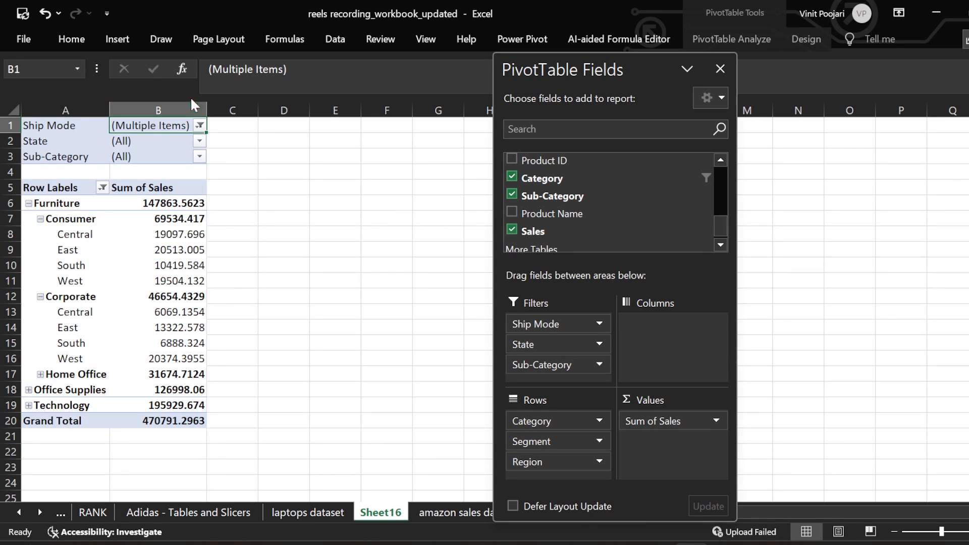
{"action": "left_click_drag", "start_coordinate": [557, 344], "coordinate": [354, 348]}
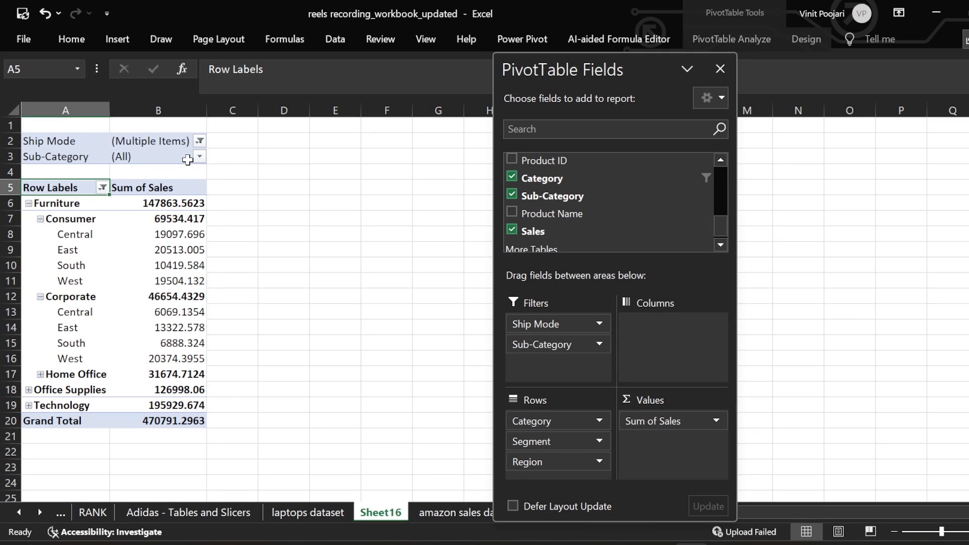
Filter the PivotTable's Sub-Category report filter to only Appliances, Bookcases, Chairs and Machines, allowing multiple items.
{"action": "left_click", "coordinate": [199, 156]}
{"action": "left_click", "coordinate": [21, 336]}
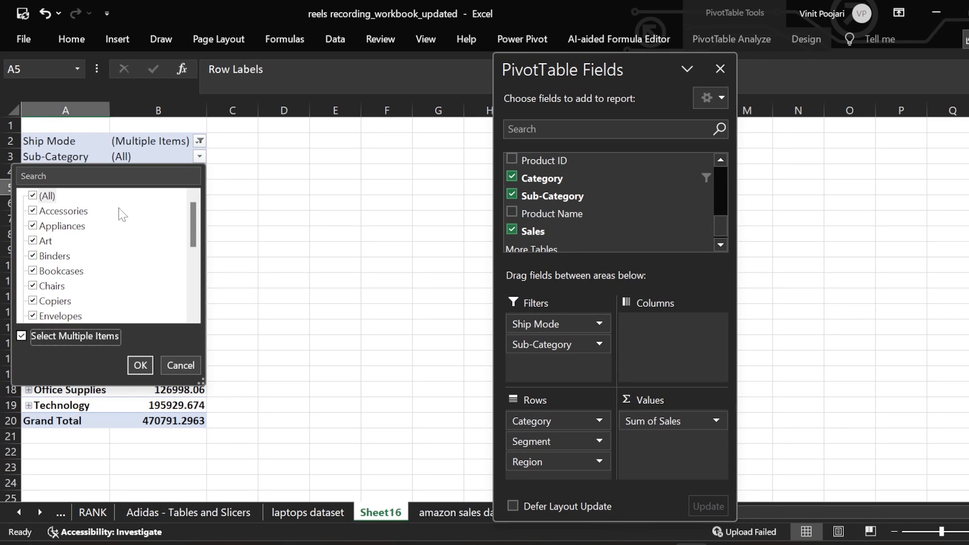
{"action": "left_click", "coordinate": [34, 196]}
{"action": "left_click", "coordinate": [34, 226]}
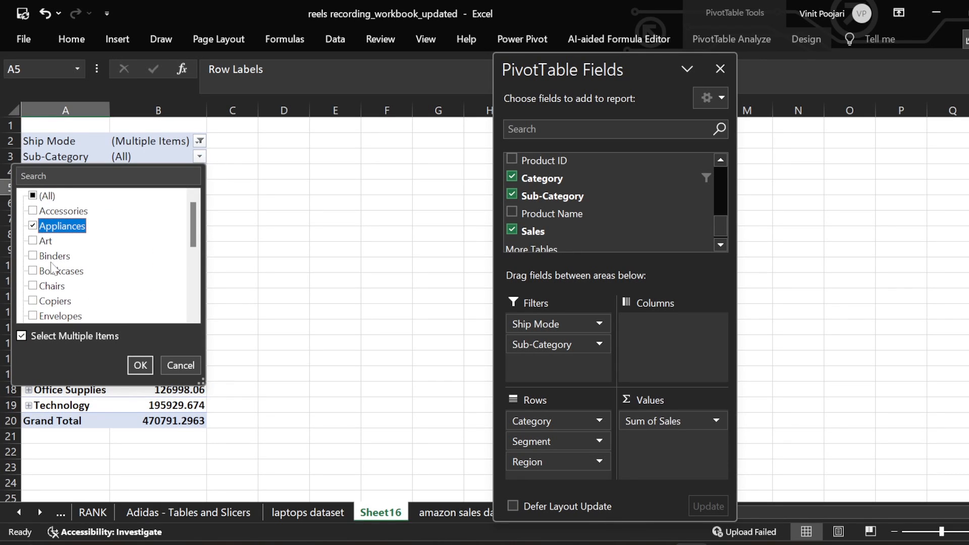
{"action": "left_click", "coordinate": [33, 287]}
{"action": "left_click", "coordinate": [33, 271]}
{"action": "scroll", "coordinate": [32, 282], "scroll_direction": "down", "scroll_amount": 3}
{"action": "scroll", "coordinate": [33, 286], "scroll_direction": "down", "scroll_amount": 1}
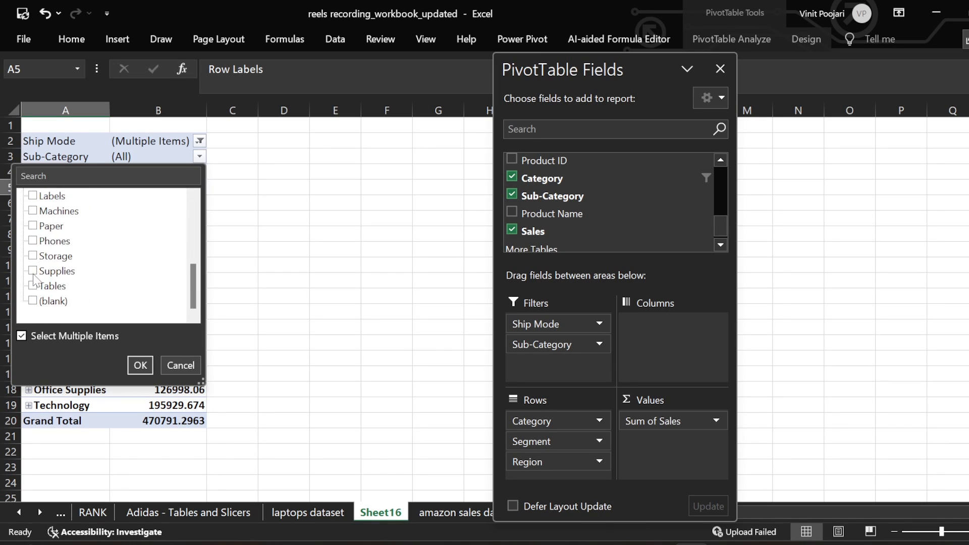
{"action": "left_click", "coordinate": [33, 211]}
{"action": "left_click", "coordinate": [140, 365]}
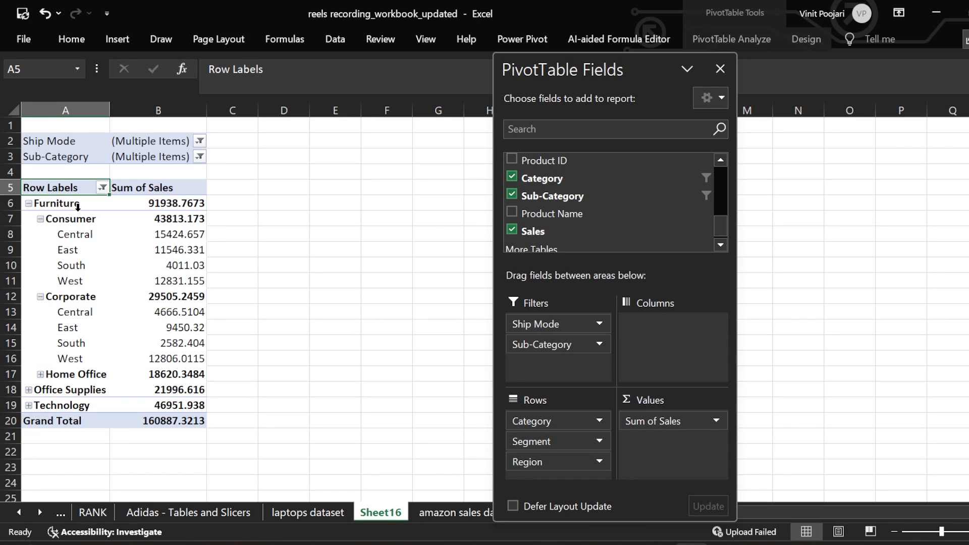
Review the items chosen in the Ship Mode and Sub-Category report filters, leaving both selections as they are.
{"action": "left_click", "coordinate": [200, 142]}
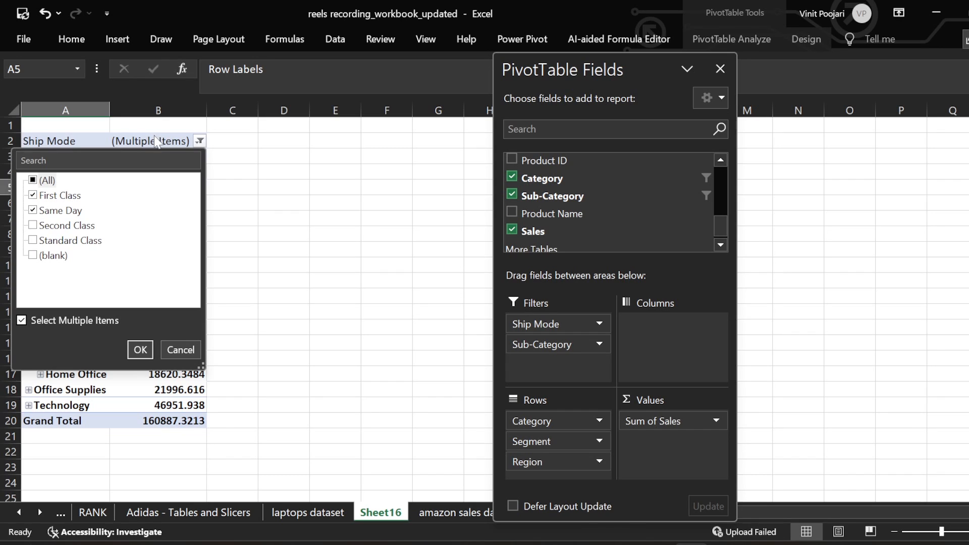
{"action": "left_click", "coordinate": [216, 139]}
{"action": "left_click", "coordinate": [200, 157]}
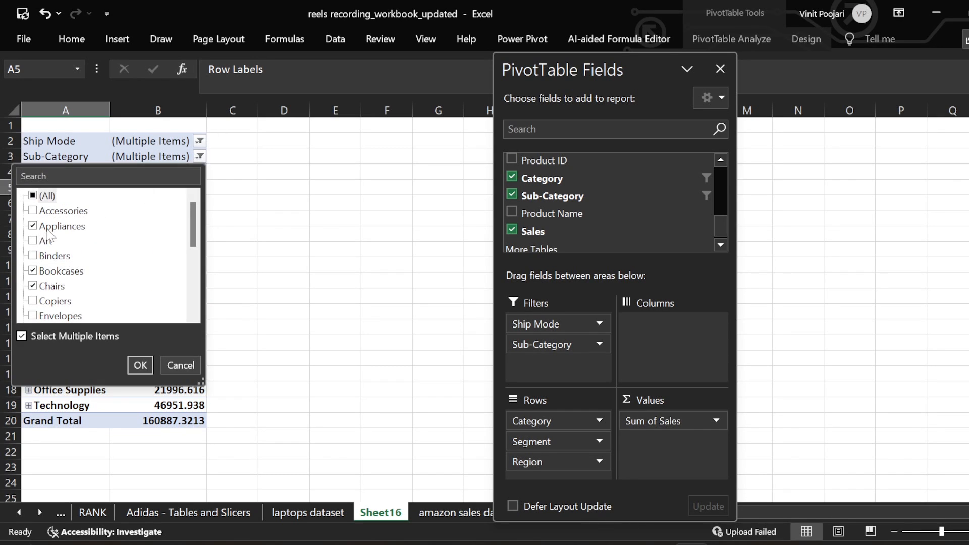
{"action": "scroll", "coordinate": [46, 234], "scroll_direction": "down", "scroll_amount": 4}
{"action": "left_click", "coordinate": [140, 365]}
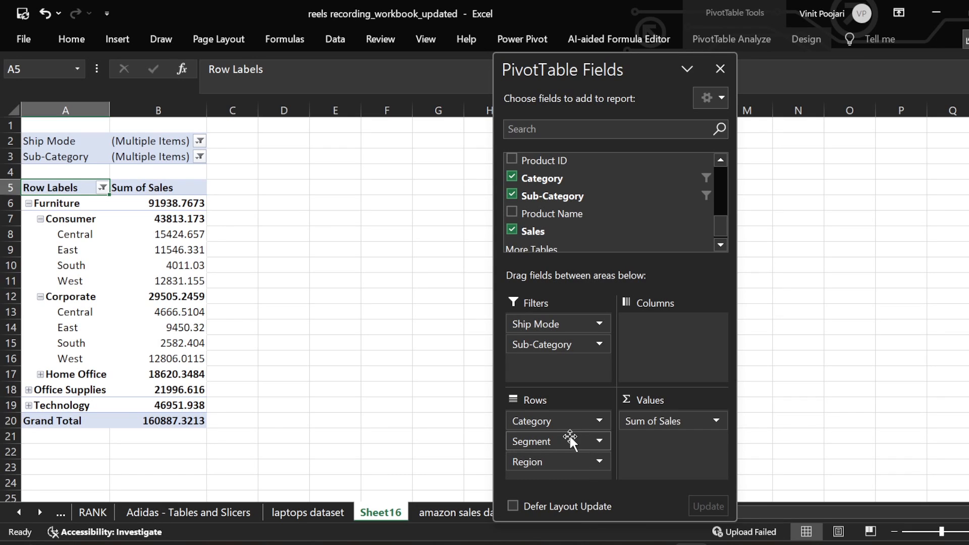
Try to expand the Home Office, Office Supplies and Technology rows in the PivotTable.
{"action": "left_click", "coordinate": [42, 374]}
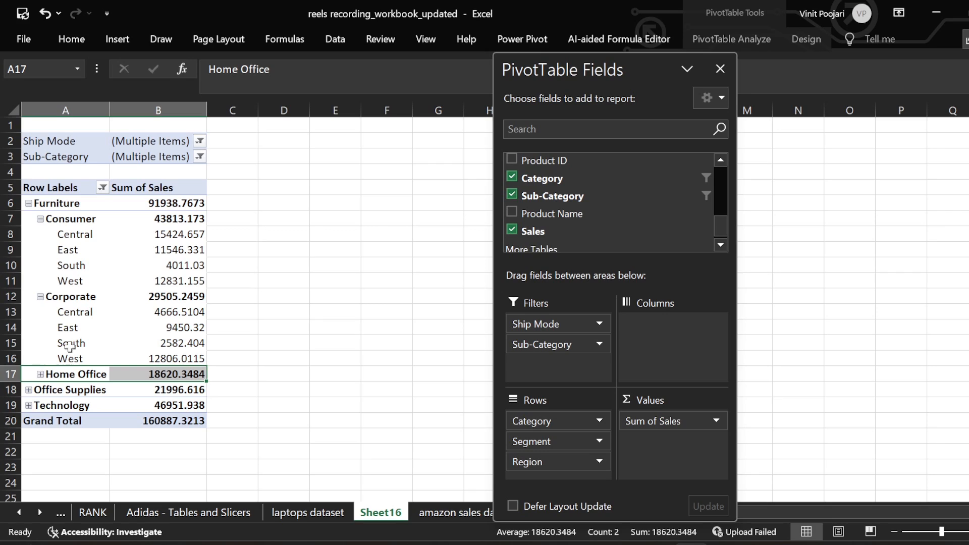
{"action": "left_click", "coordinate": [39, 375]}
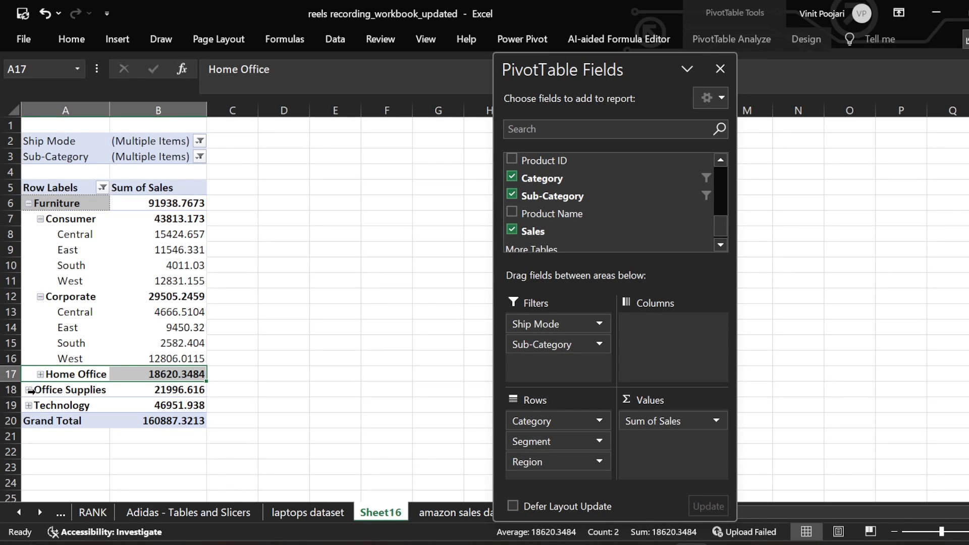
{"action": "left_click", "coordinate": [31, 389]}
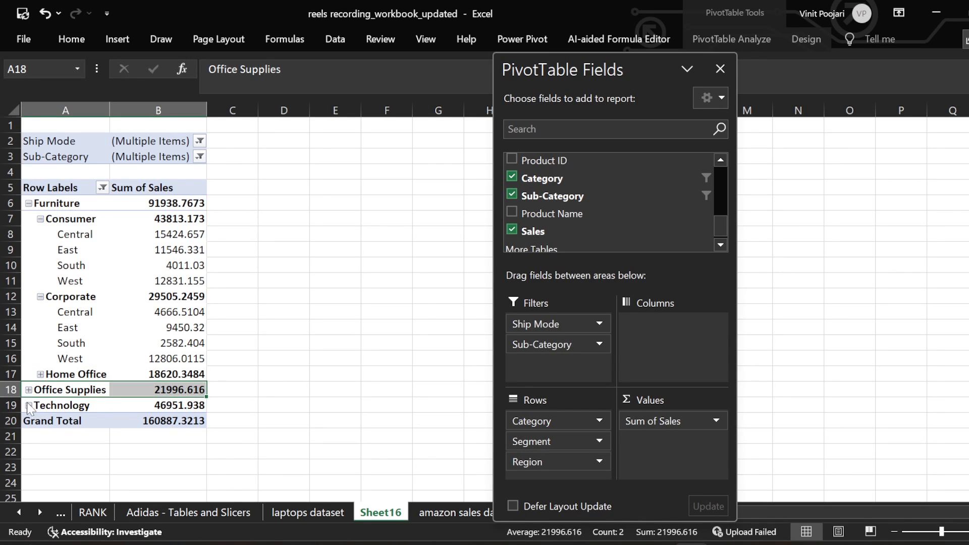
{"action": "left_click", "coordinate": [26, 401]}
Examine the free cells beside the PivotTable from C5 across to column M and down to row 21.
{"action": "left_click", "coordinate": [161, 235]}
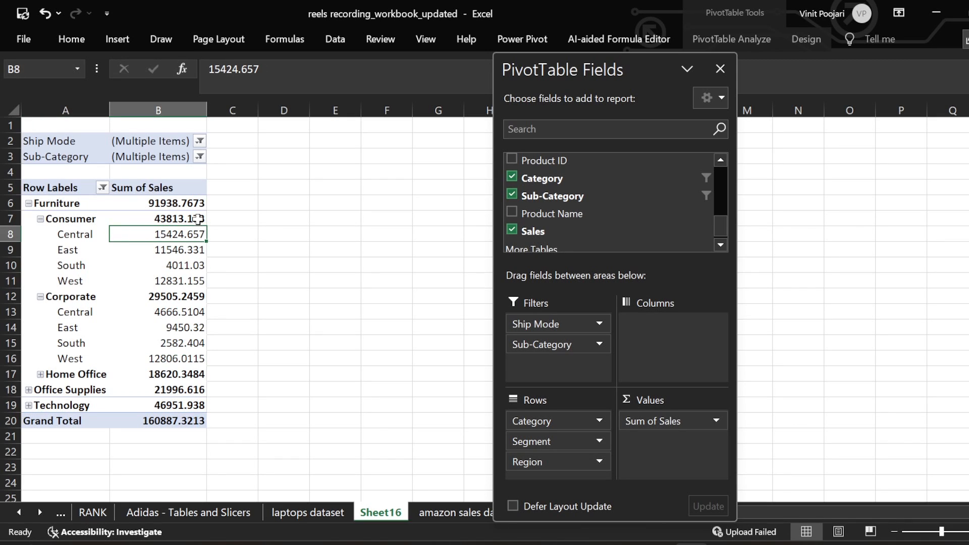
{"action": "left_click_drag", "start_coordinate": [211, 189], "coordinate": [438, 188]}
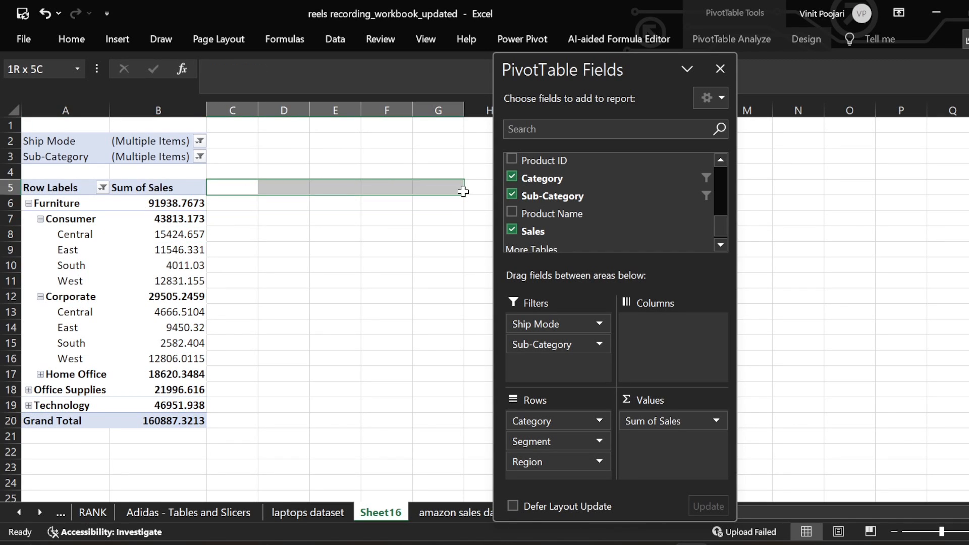
{"action": "left_click", "coordinate": [236, 187]}
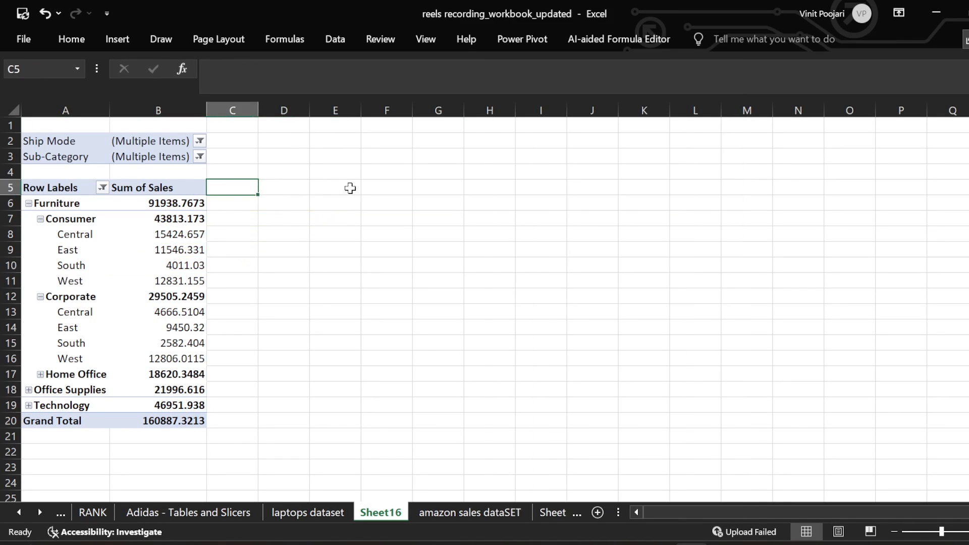
{"action": "left_click_drag", "start_coordinate": [249, 186], "coordinate": [238, 439]}
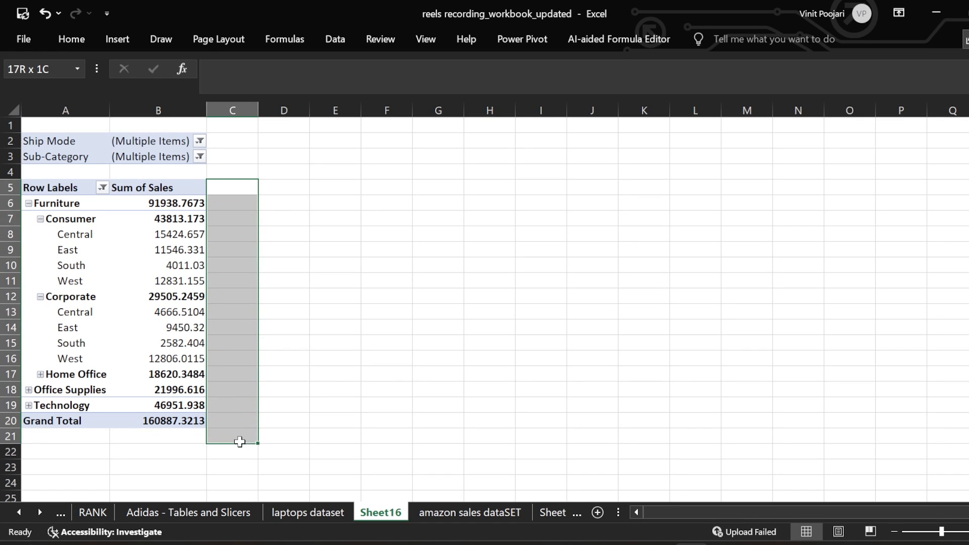
{"action": "left_click_drag", "start_coordinate": [230, 186], "coordinate": [733, 182]}
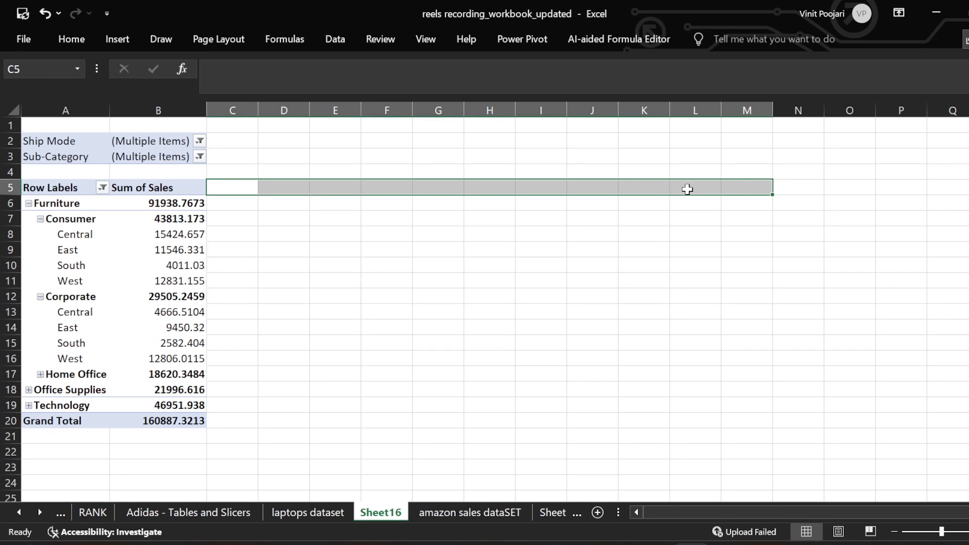
Move the Region field from Rows to Columns and expand the Office Supplies and Technology categories.
{"action": "left_click", "coordinate": [118, 221]}
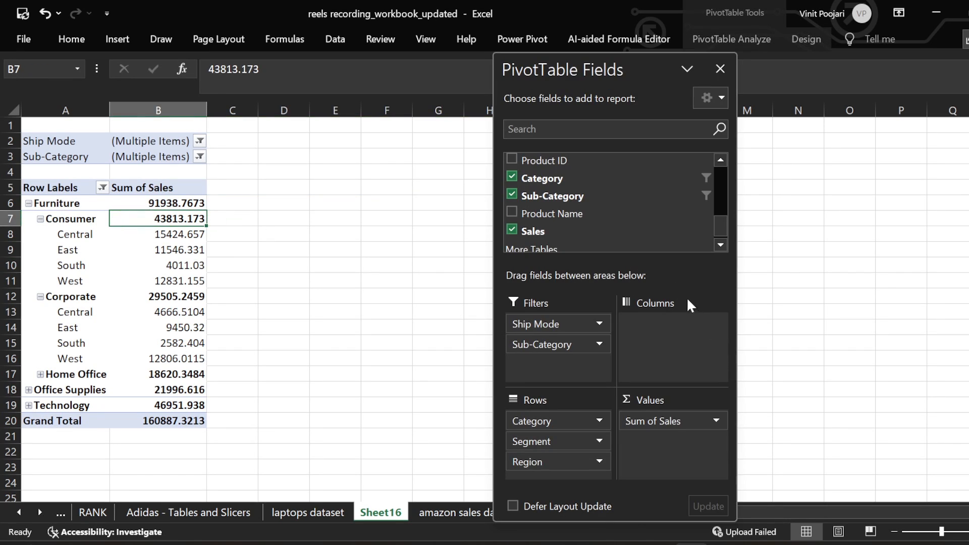
{"action": "left_click_drag", "start_coordinate": [620, 63], "coordinate": [597, 65]}
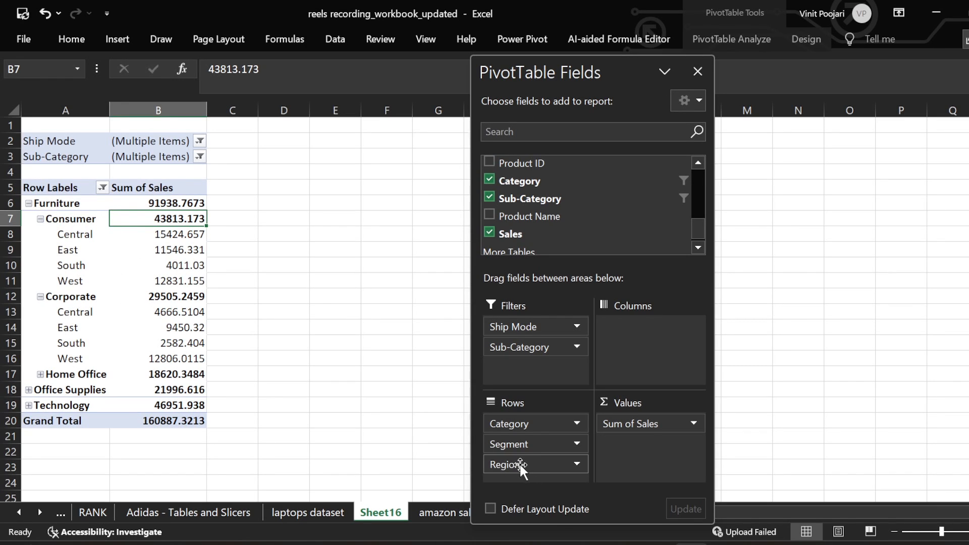
{"action": "left_click_drag", "start_coordinate": [518, 467], "coordinate": [621, 333]}
{"action": "left_click_drag", "start_coordinate": [568, 65], "coordinate": [717, 76]}
{"action": "left_click", "coordinate": [30, 282]}
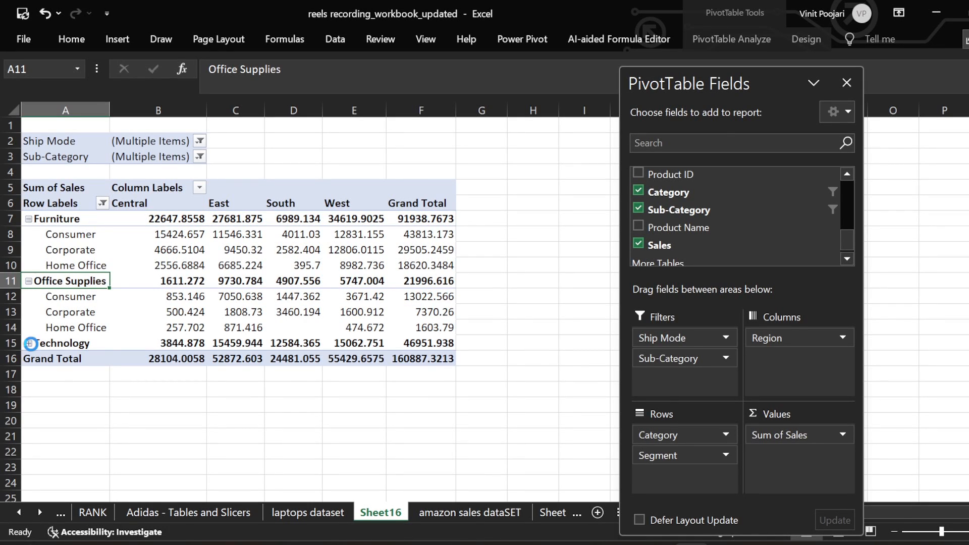
{"action": "left_click", "coordinate": [30, 344]}
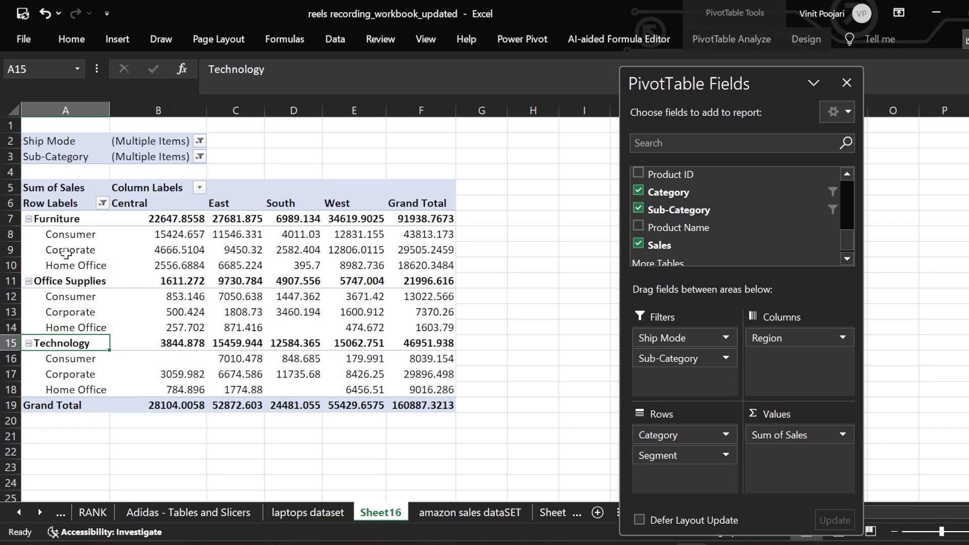
Review the Furniture category's Consumer and Corporate sales across the region columns.
{"action": "left_click_drag", "start_coordinate": [161, 235], "coordinate": [345, 239]}
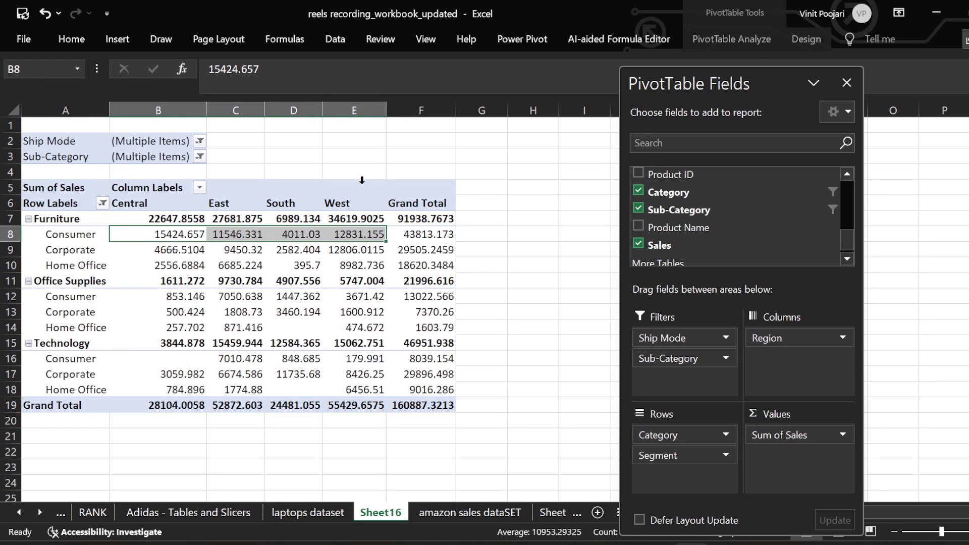
{"action": "left_click_drag", "start_coordinate": [75, 231], "coordinate": [292, 235]}
{"action": "left_click", "coordinate": [232, 248]}
{"action": "left_click", "coordinate": [173, 246]}
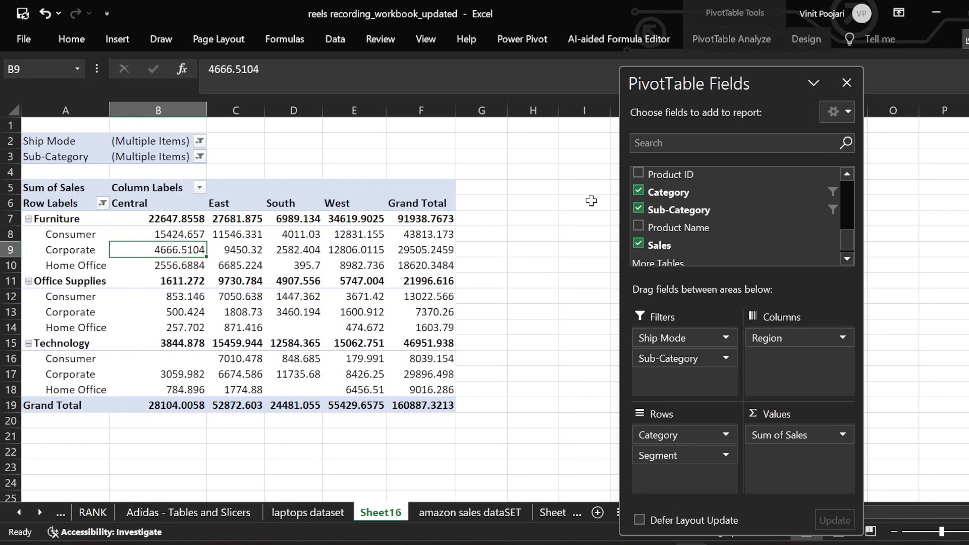
Add the Country field to Rows below Segment.
{"action": "scroll", "coordinate": [721, 232], "scroll_direction": "up", "scroll_amount": 5}
{"action": "scroll", "coordinate": [722, 232], "scroll_direction": "up", "scroll_amount": 2}
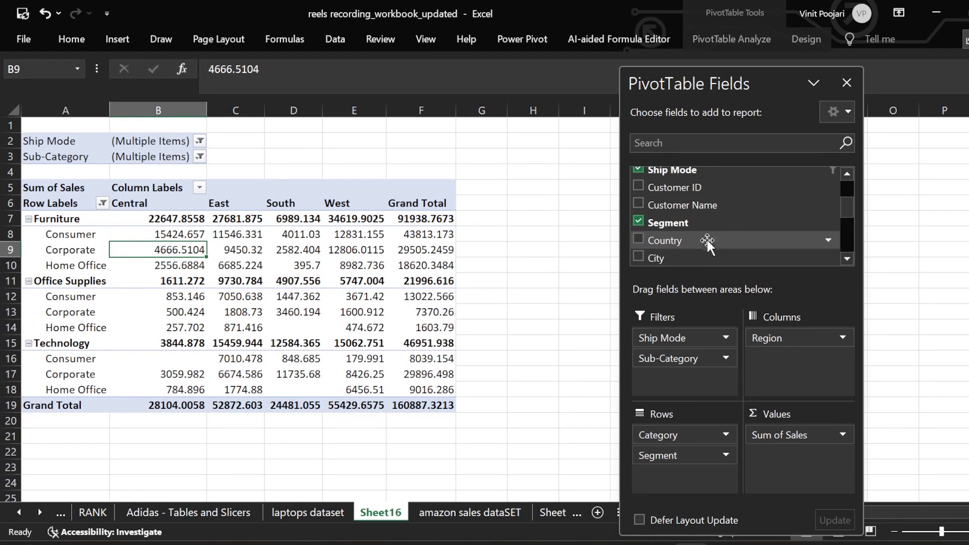
{"action": "scroll", "coordinate": [698, 242], "scroll_direction": "up", "scroll_amount": 3}
{"action": "scroll", "coordinate": [699, 244], "scroll_direction": "down", "scroll_amount": 4}
{"action": "scroll", "coordinate": [743, 218], "scroll_direction": "down", "scroll_amount": 6}
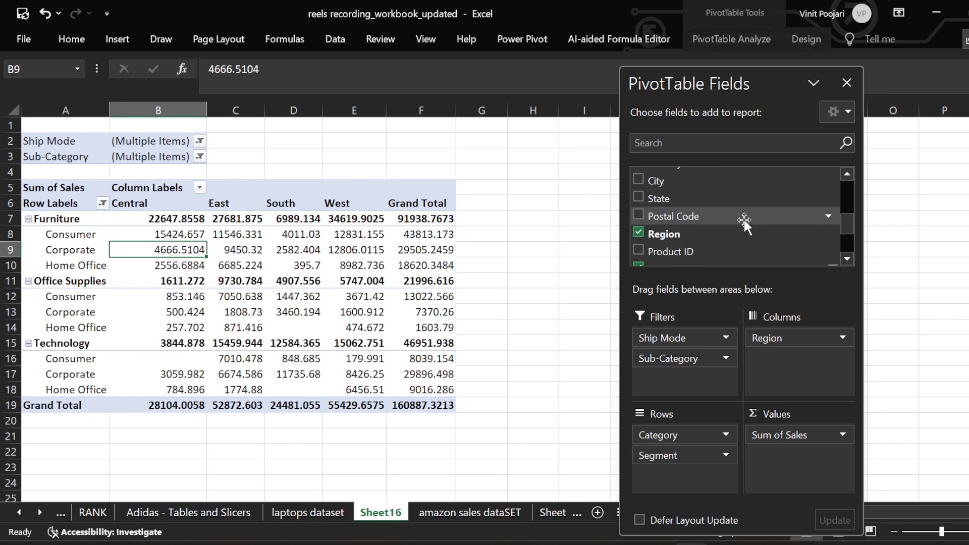
{"action": "left_click_drag", "start_coordinate": [740, 222], "coordinate": [593, 350]}
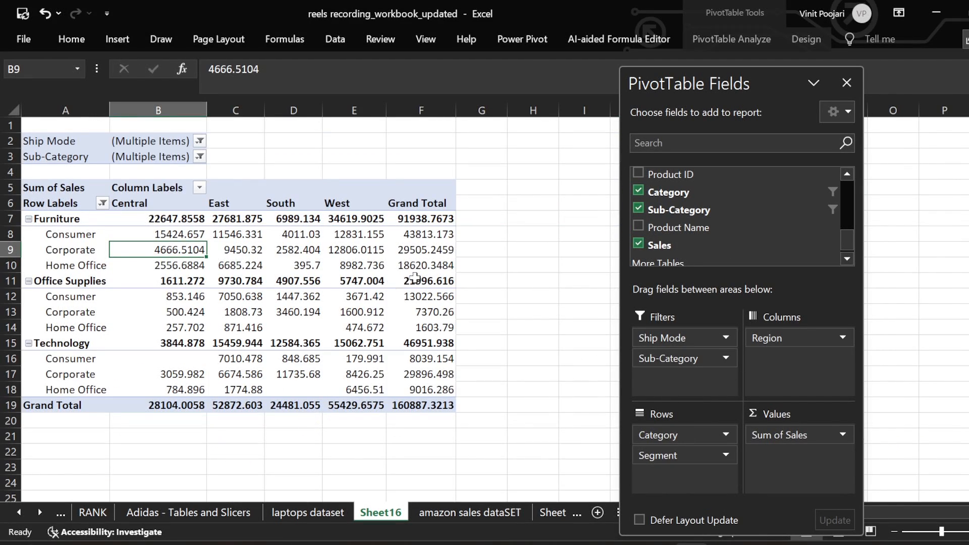
{"action": "scroll", "coordinate": [690, 230], "scroll_direction": "up", "scroll_amount": 2}
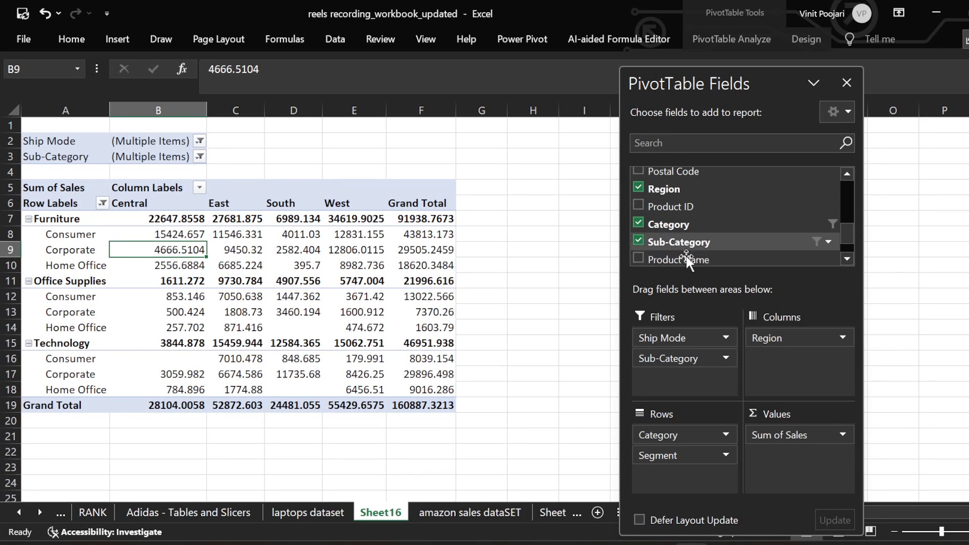
{"action": "scroll", "coordinate": [720, 221], "scroll_direction": "up", "scroll_amount": 3}
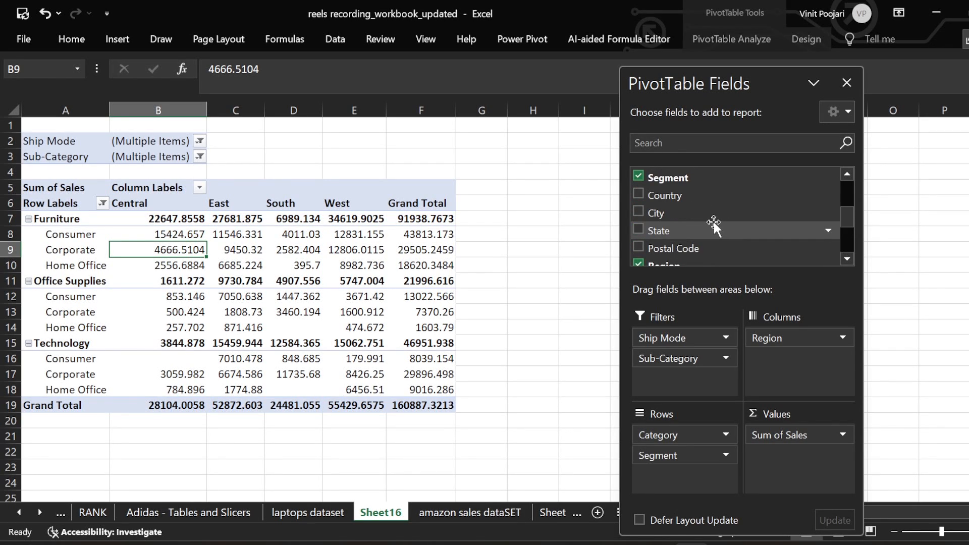
{"action": "left_click_drag", "start_coordinate": [664, 196], "coordinate": [680, 474]}
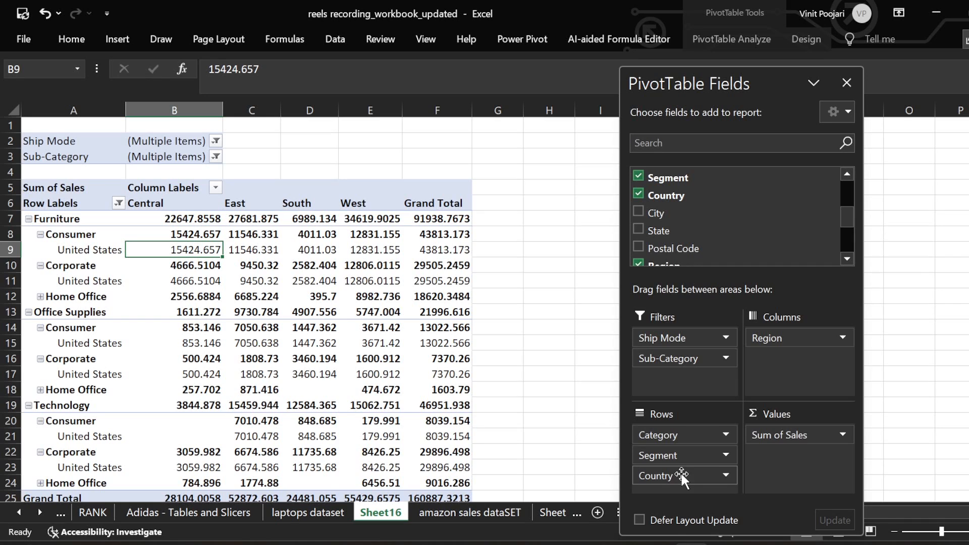
Look over the country breakdown and remove the Country field from Rows.
{"action": "scroll", "coordinate": [158, 298], "scroll_direction": "down", "scroll_amount": 3}
{"action": "scroll", "coordinate": [159, 300], "scroll_direction": "up", "scroll_amount": 3}
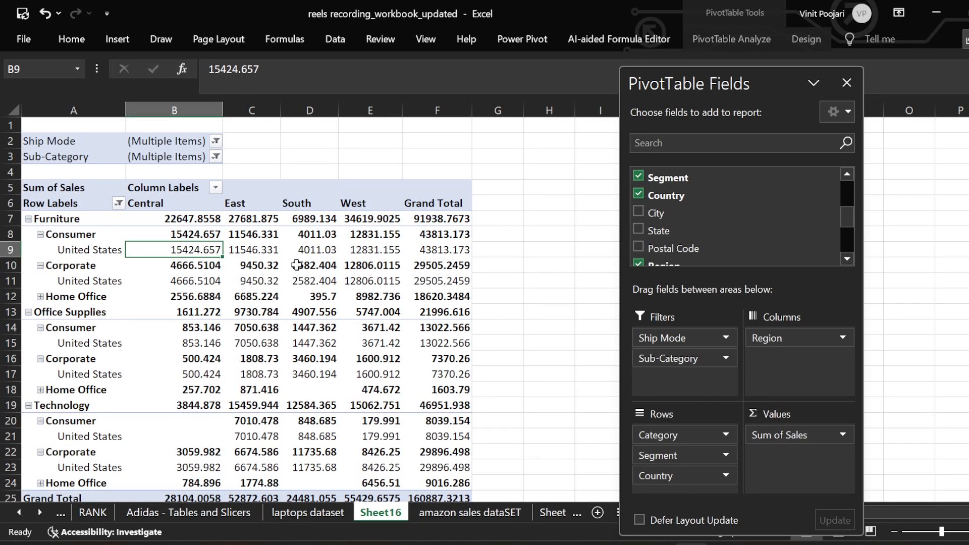
{"action": "left_click_drag", "start_coordinate": [666, 475], "coordinate": [547, 484]}
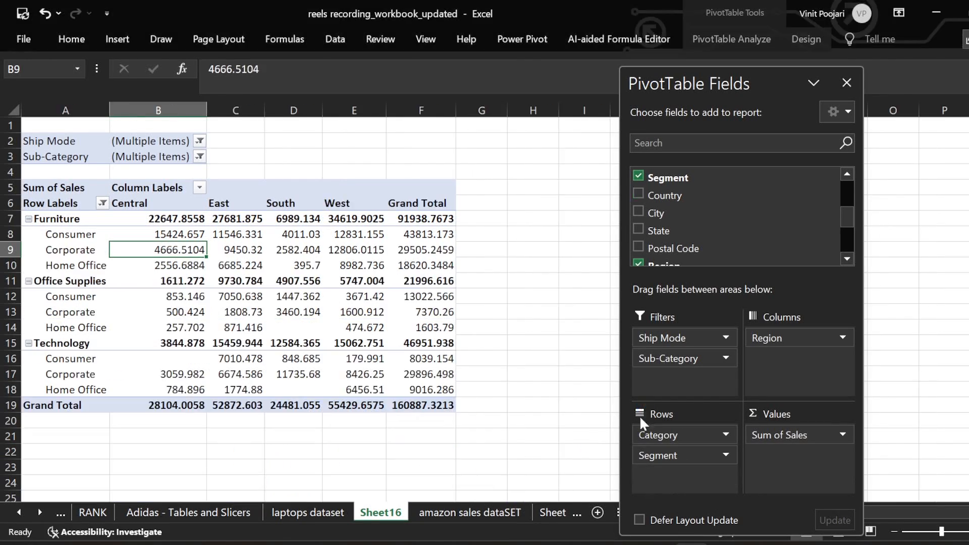
{"action": "scroll", "coordinate": [674, 219], "scroll_direction": "down", "scroll_amount": 4}
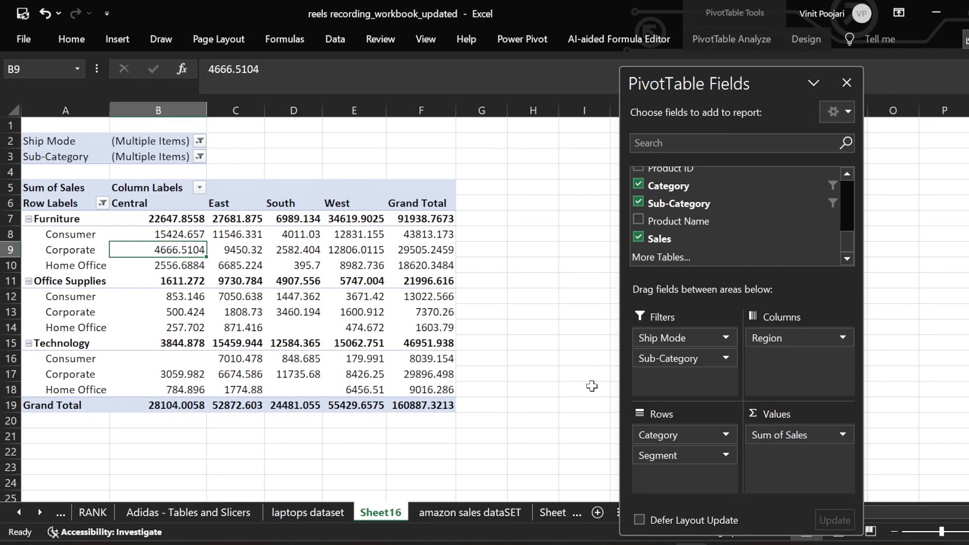
Check the Ship Mode report filter's selected items in the rearranged PivotTable.
{"action": "left_click_drag", "start_coordinate": [720, 85], "coordinate": [687, 61]}
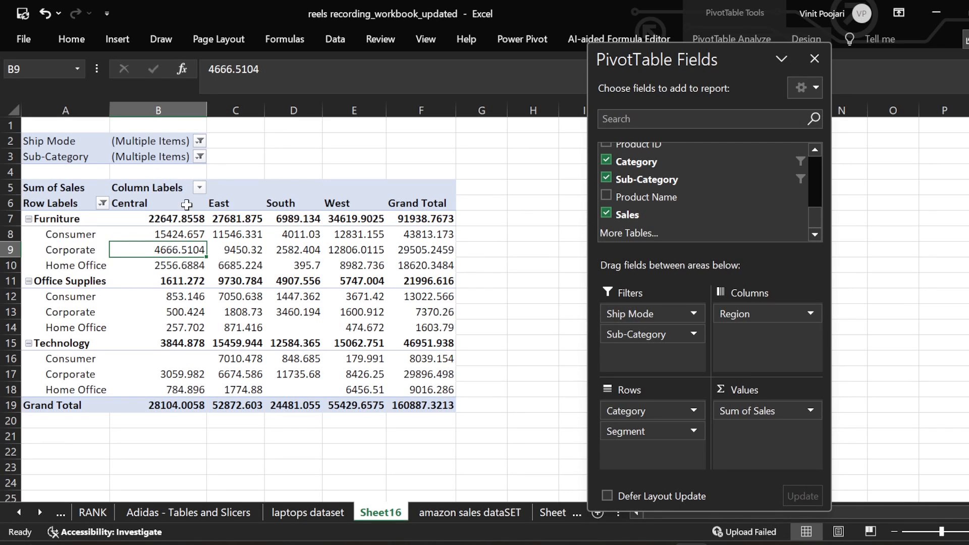
{"action": "left_click", "coordinate": [200, 141]}
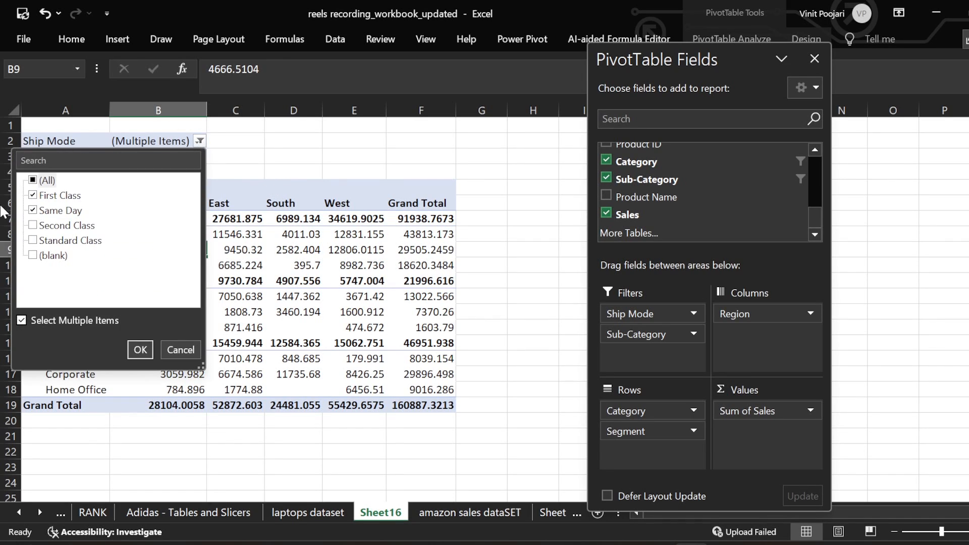
{"action": "left_click", "coordinate": [140, 349]}
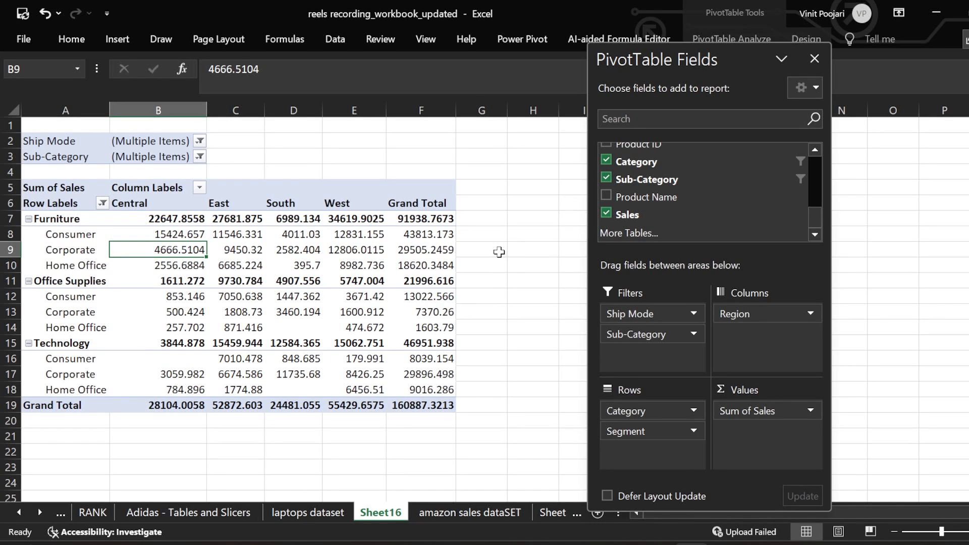
Look through the PivotTable's clearing, calculation and field list display commands, leaving the field list hidden.
{"action": "left_click", "coordinate": [815, 59]}
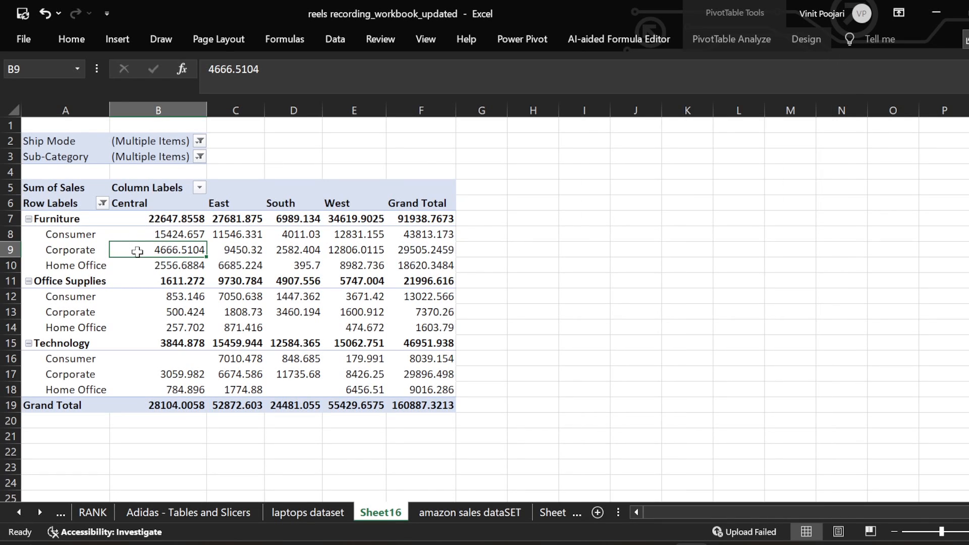
{"action": "left_click", "coordinate": [732, 39]}
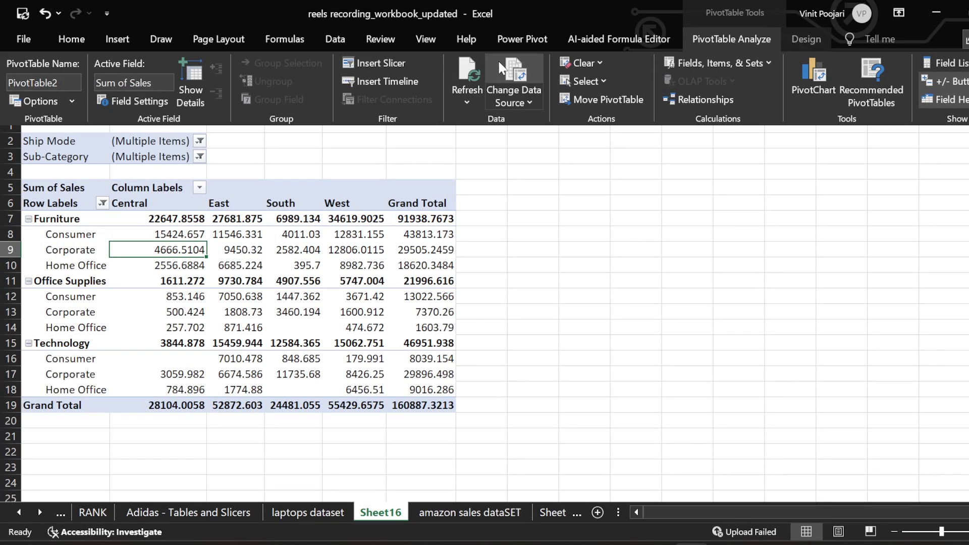
{"action": "left_click", "coordinate": [605, 81]}
{"action": "left_click", "coordinate": [600, 62]}
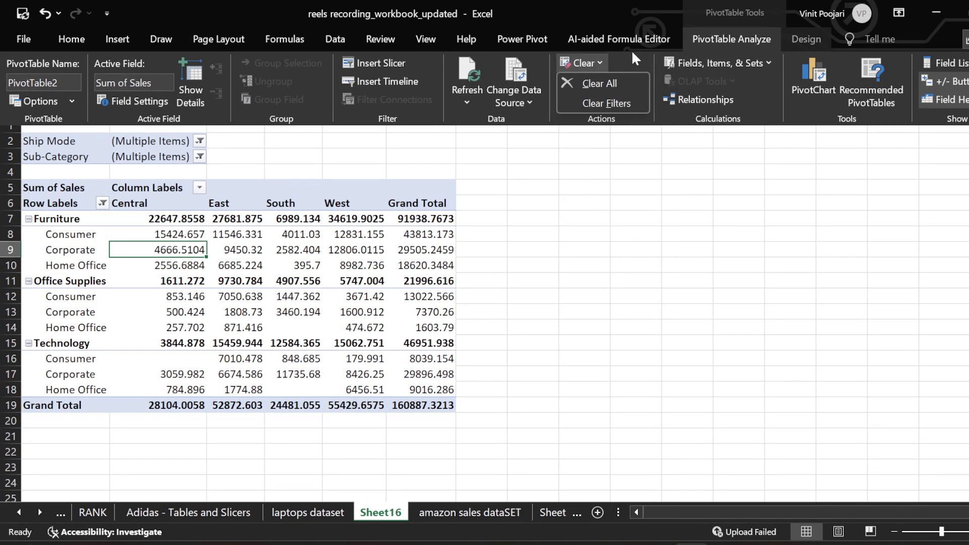
{"action": "left_click", "coordinate": [597, 62]}
{"action": "left_click", "coordinate": [727, 63]}
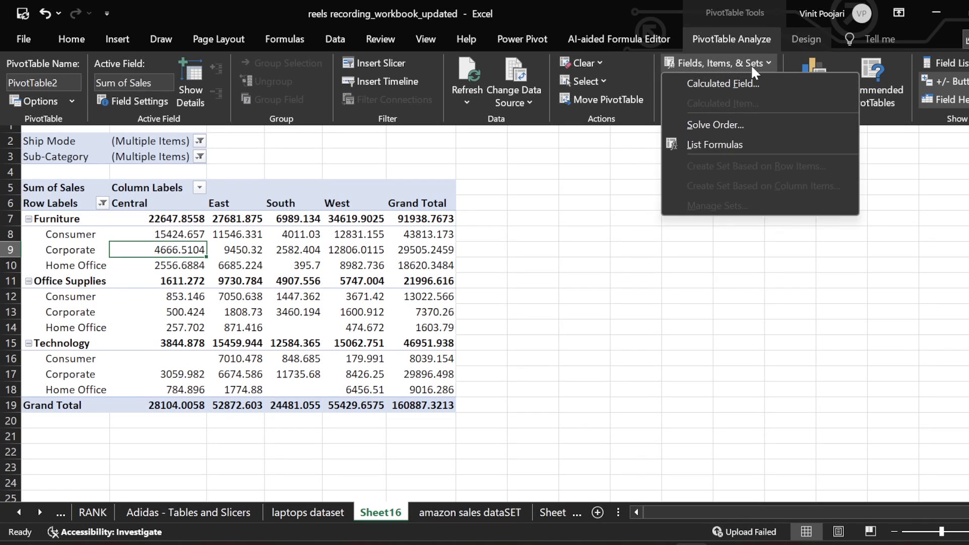
{"action": "left_click", "coordinate": [755, 60]}
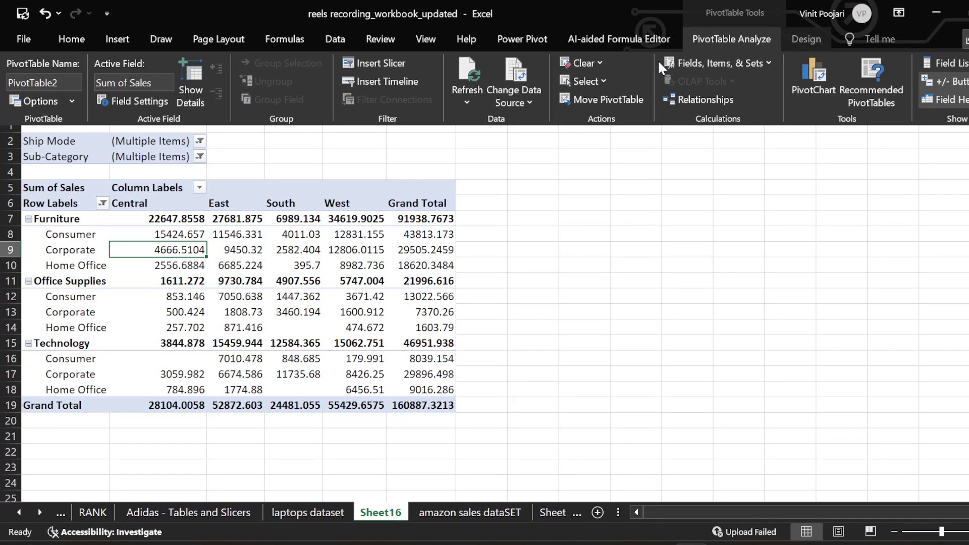
{"action": "left_click", "coordinate": [947, 66]}
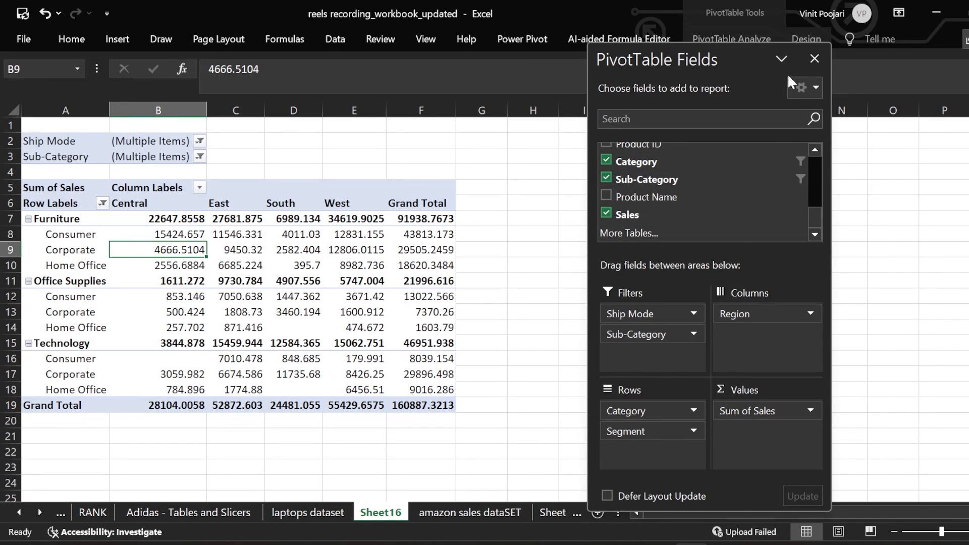
{"action": "left_click", "coordinate": [813, 59]}
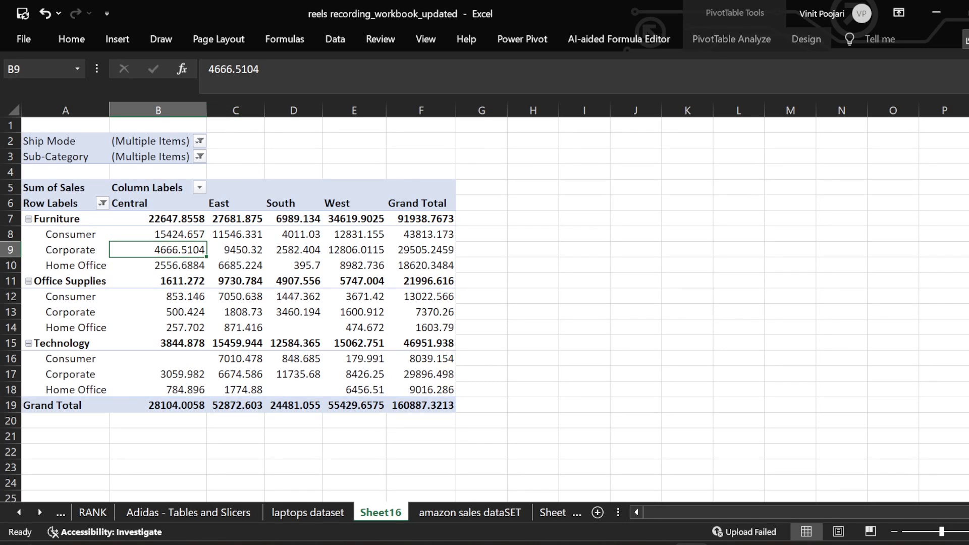
Examine the PivotTable's layout and style design options, and return to its analysis commands.
{"action": "left_click", "coordinate": [717, 49]}
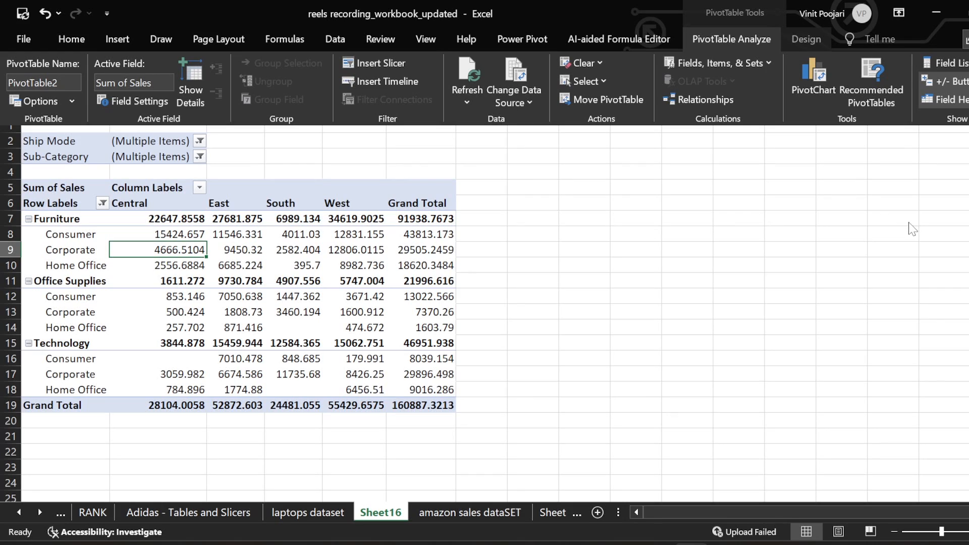
{"action": "left_click", "coordinate": [791, 45]}
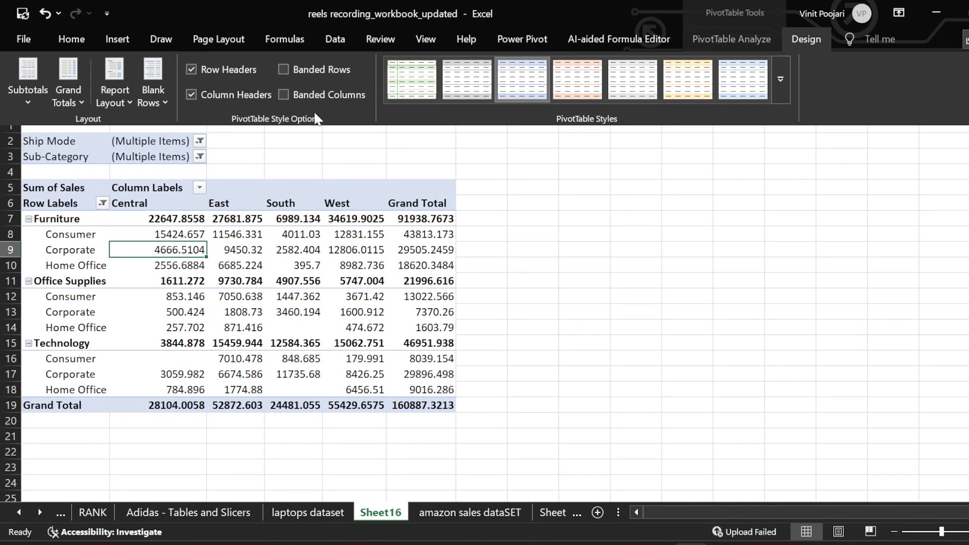
{"action": "left_click", "coordinate": [745, 40]}
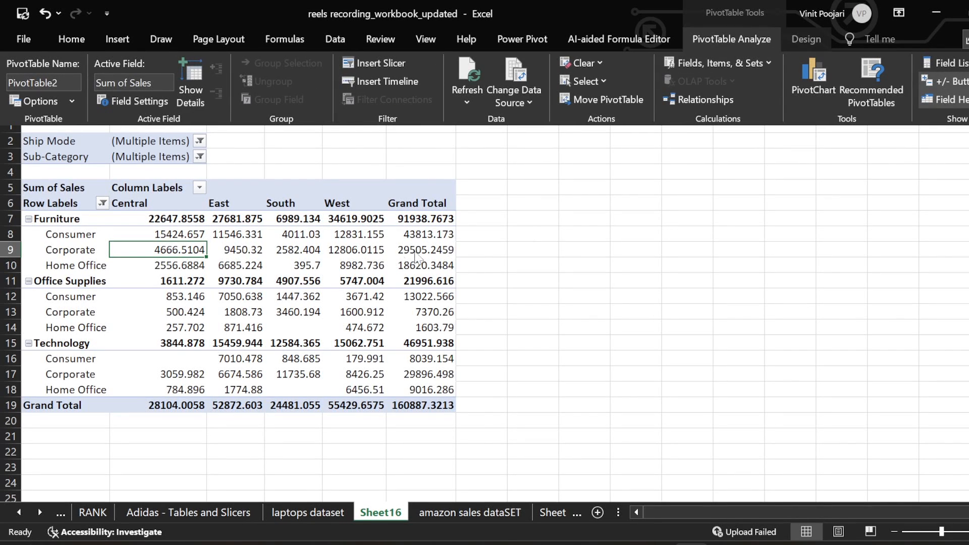